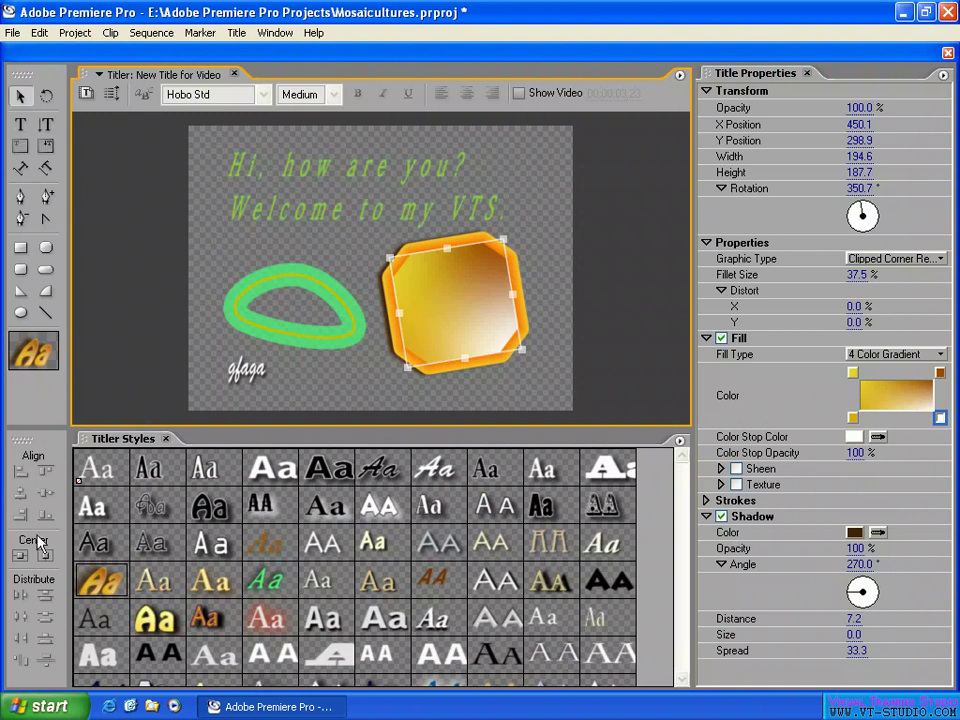
Delete every object in the title, including the leftover 'gfaga' text
key("ctrl+a")
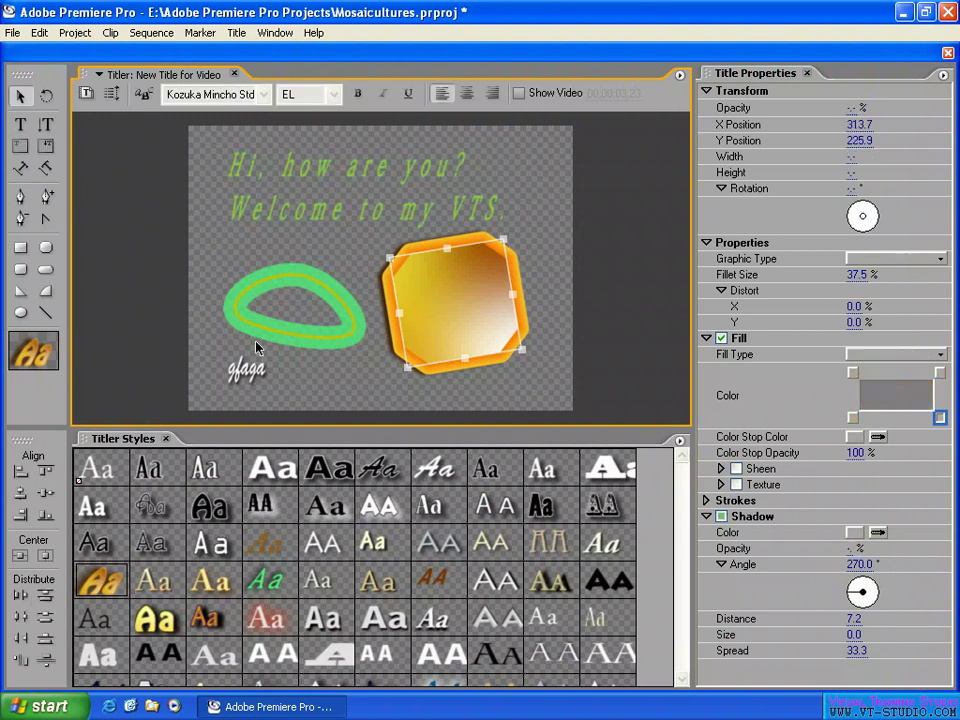
key("Delete")
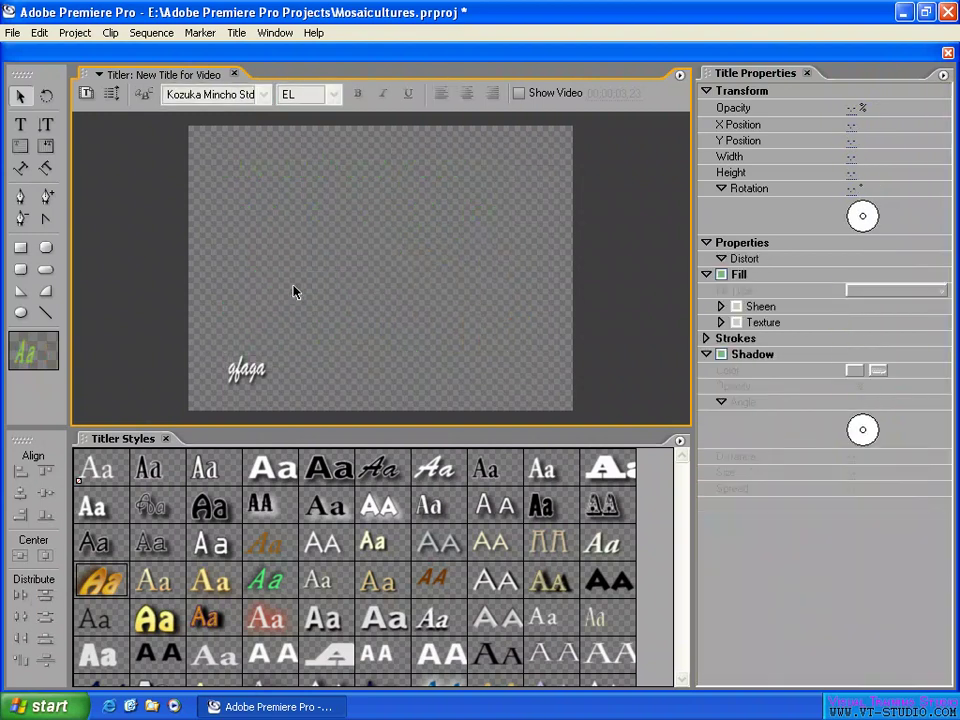
left_click(245, 368)
key("Delete")
Draw a small white square, a tall white ellipse and a white arc, then select all three
left_click(21, 248)
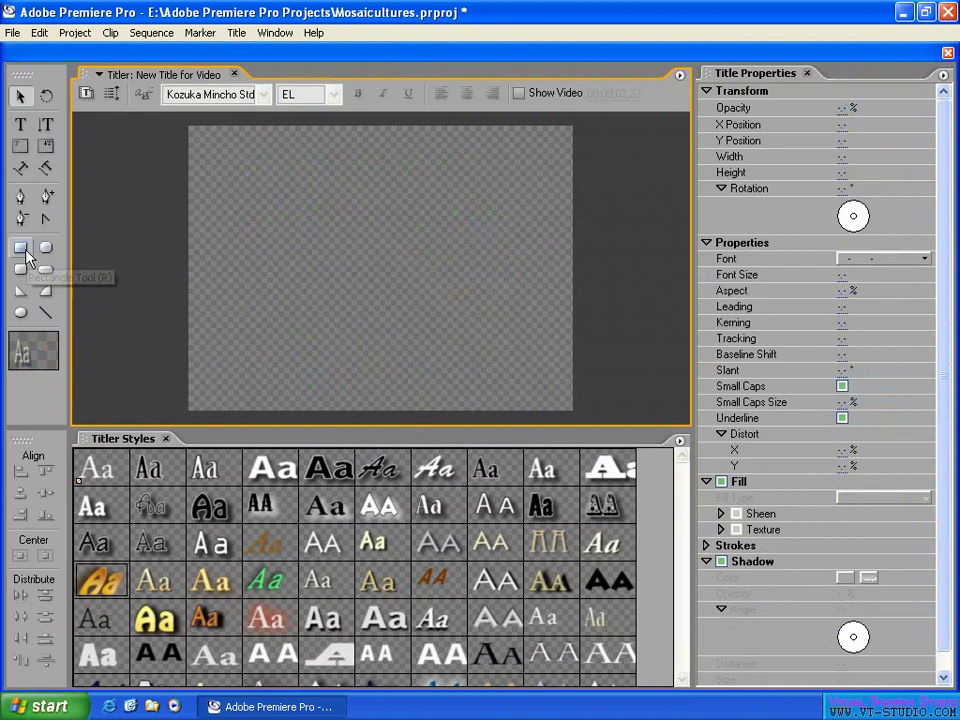
mouse_move(221, 190)
left_mouse_down()
mouse_move(251, 224)
mouse_move(243, 213)
left_mouse_up()
left_click(21, 313)
left_click_drag(318, 221, 346, 285)
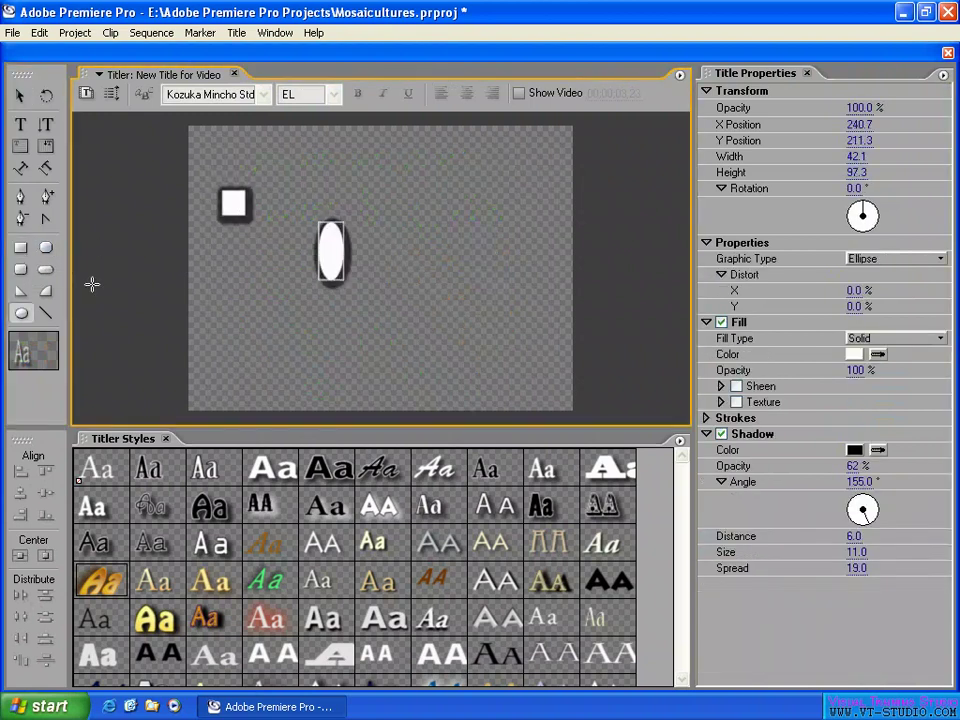
left_click(45, 291)
left_click_drag(407, 261, 464, 237)
left_click(19, 95)
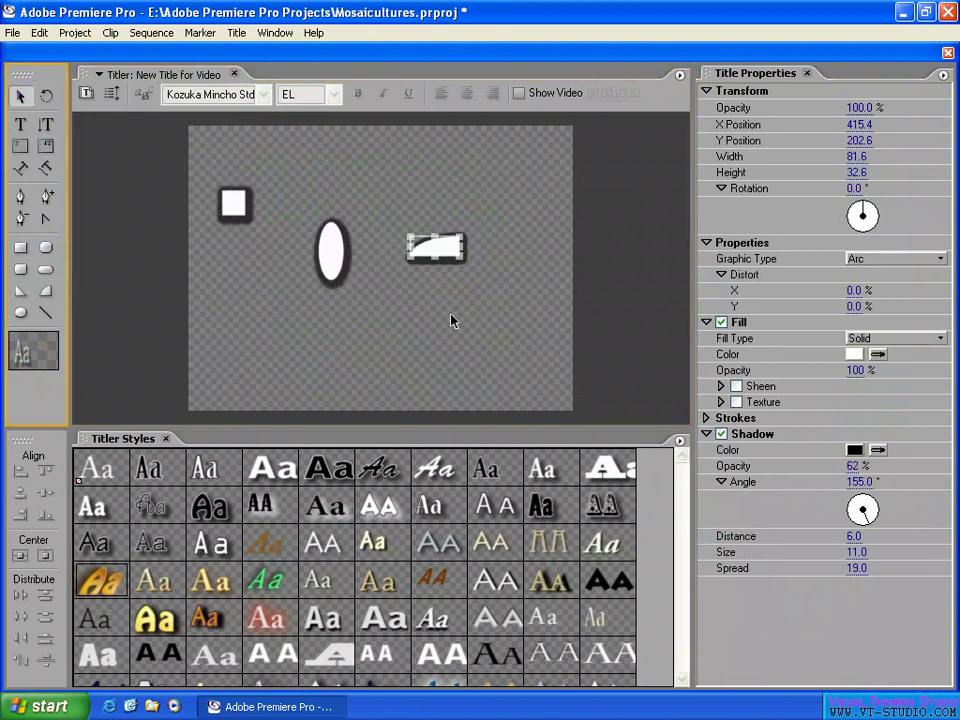
left_click(176, 179)
key("ctrl+a")
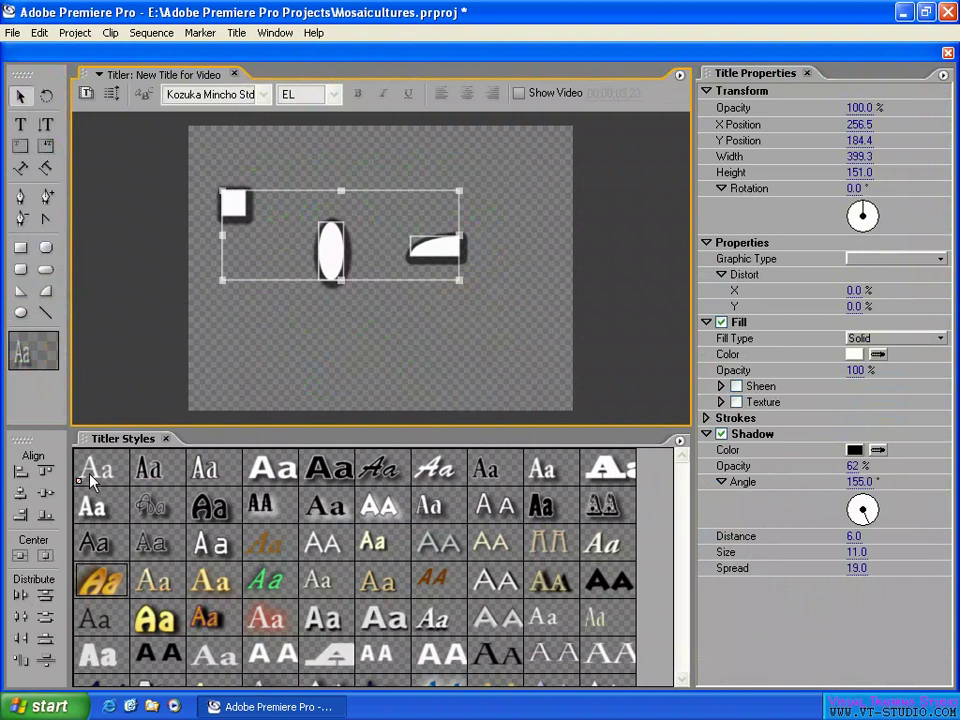
Preview left and then top alignment on the three shapes, undoing each
left_click(22, 479)
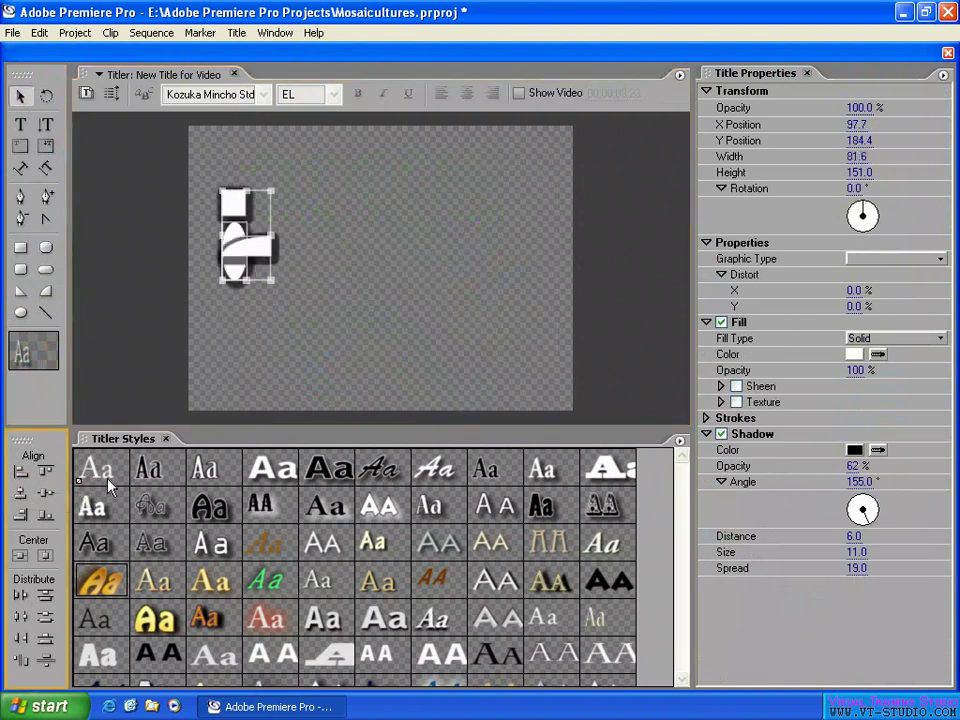
key("ctrl+z")
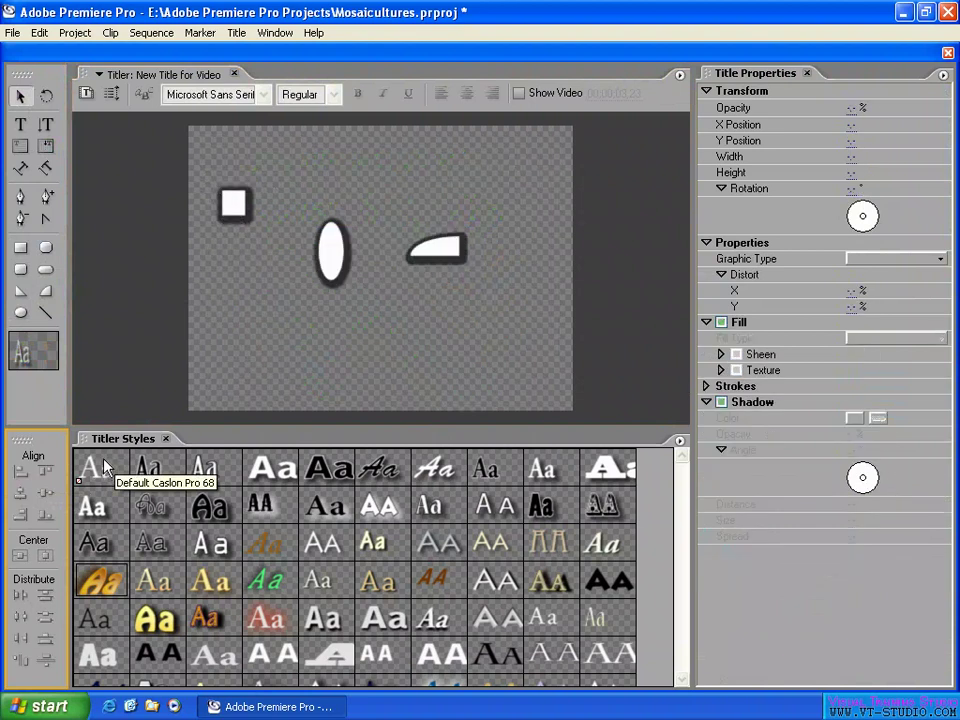
left_click_drag(199, 174, 508, 324)
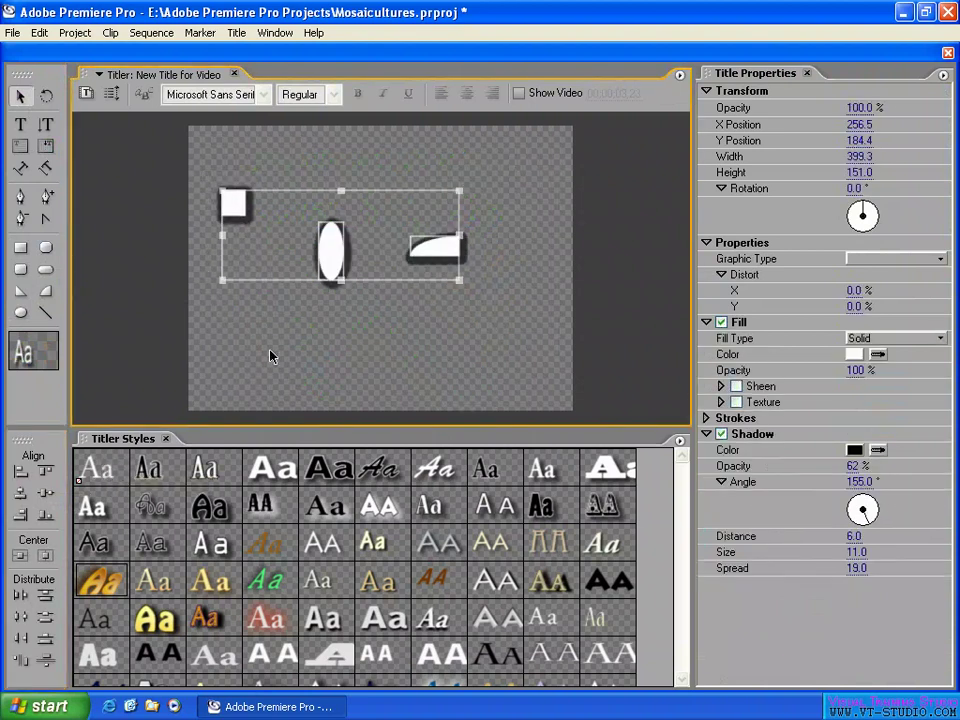
left_click(46, 472)
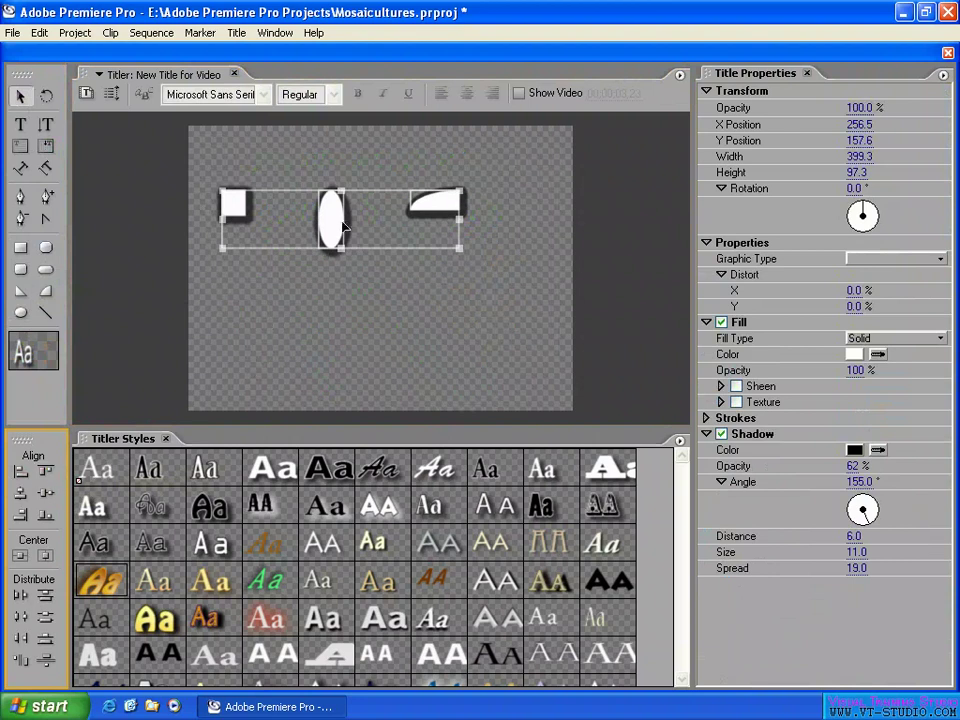
key("ctrl+z")
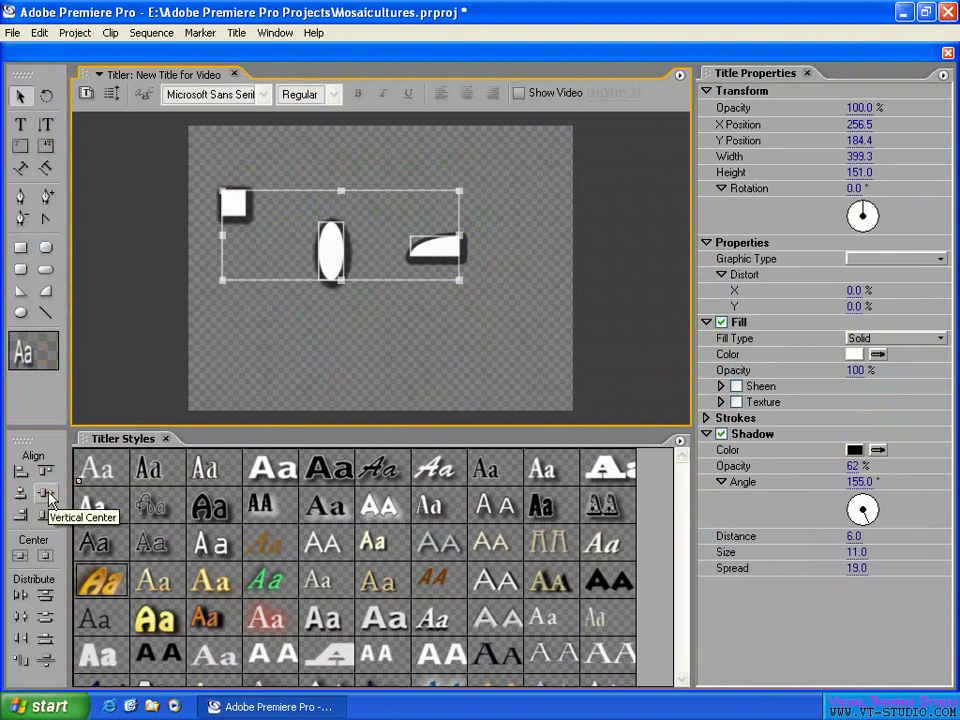
Align the shapes on their vertical centres, then drag the arc lower
left_click(45, 492)
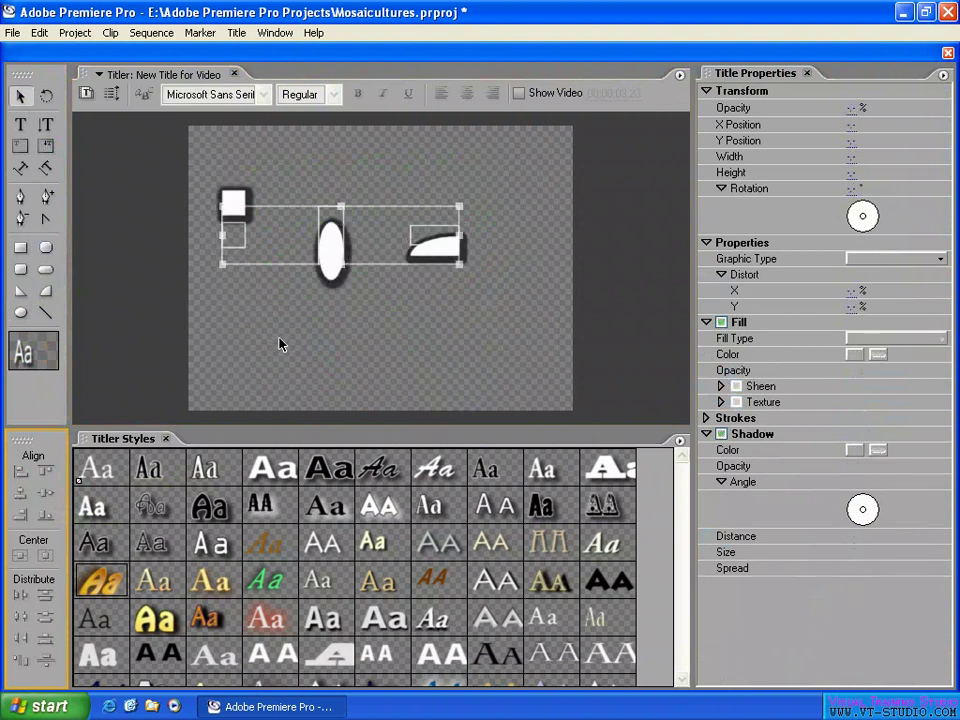
left_click(476, 339)
left_click_drag(446, 253, 212, 165)
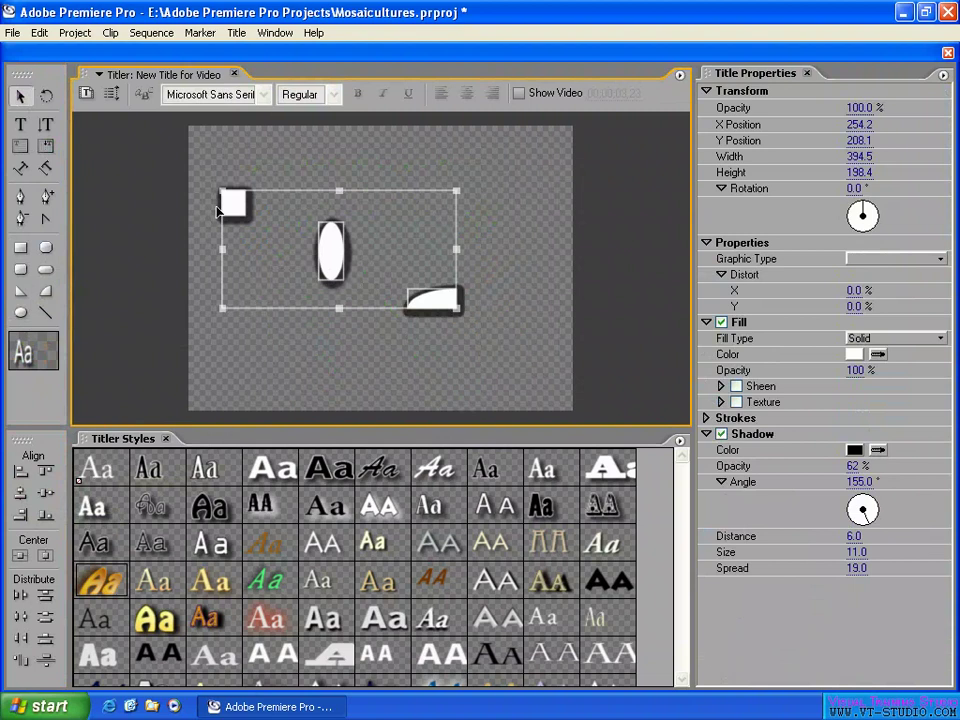
Preview right alignment, undo it, and reselect all three shapes
left_click(26, 516)
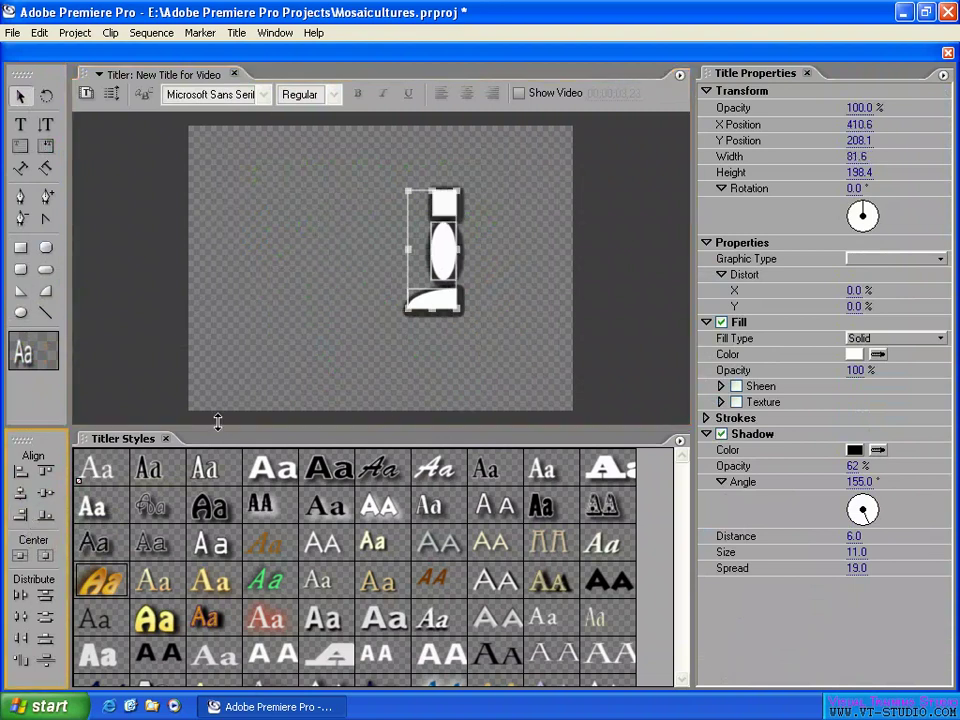
left_click(446, 383)
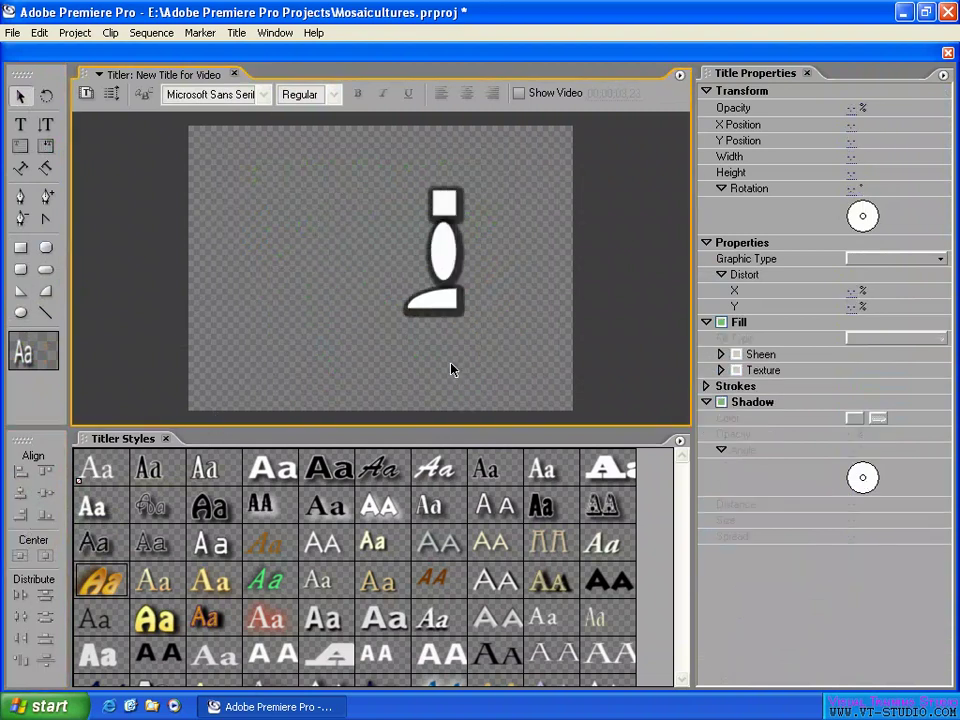
key("ctrl+z")
key("ctrl+a")
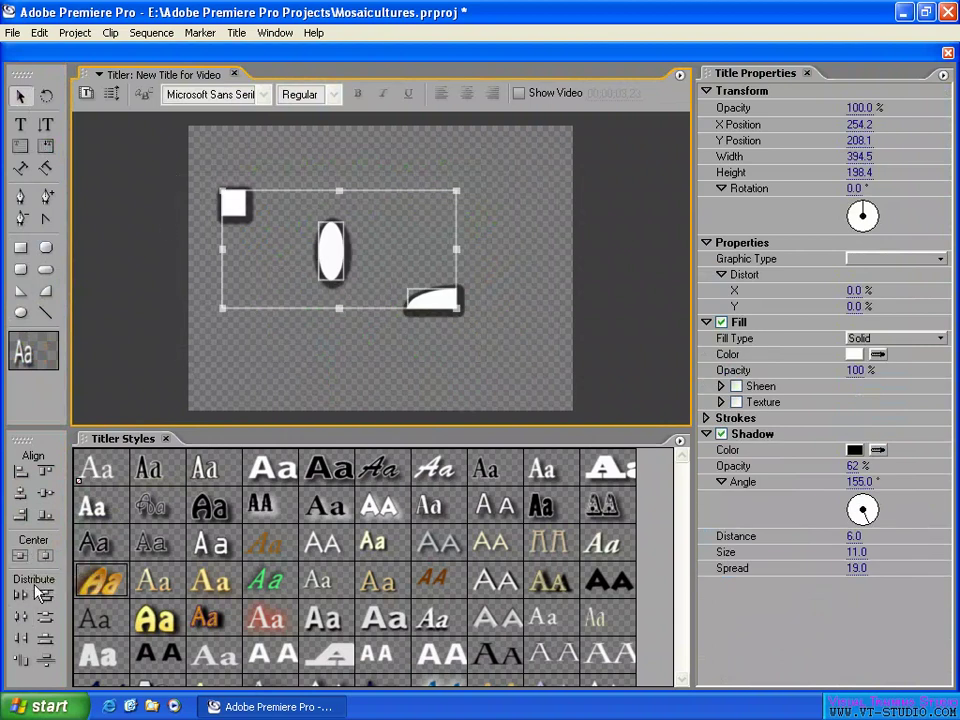
Select the ellipse, arc and square and distribute them by their left edges
left_click(476, 377)
left_click_drag(476, 377, 284, 281)
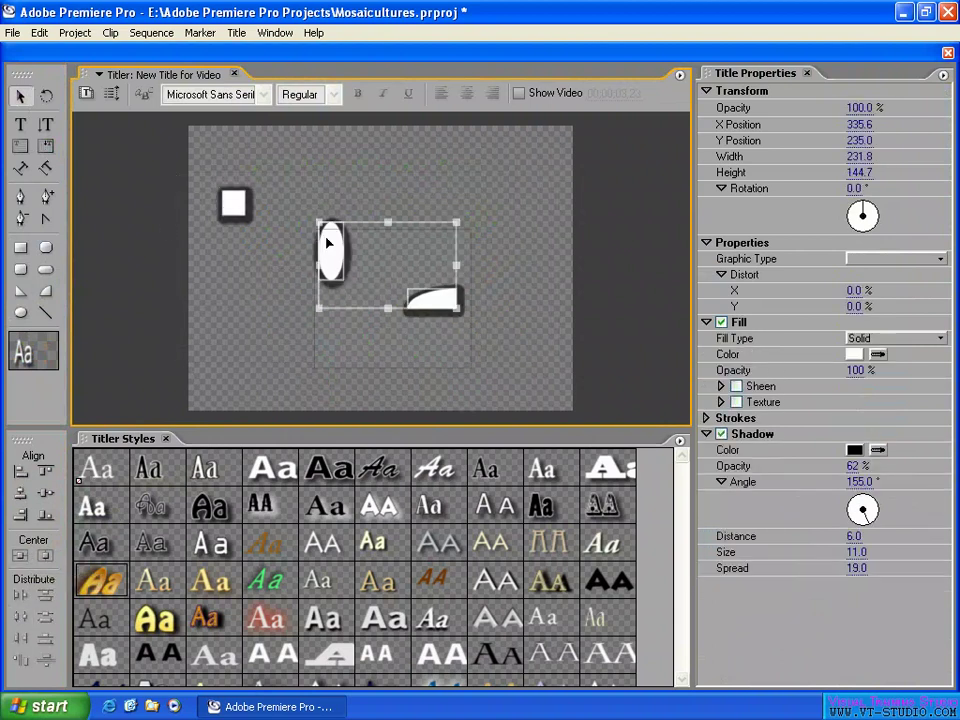
left_click(30, 462)
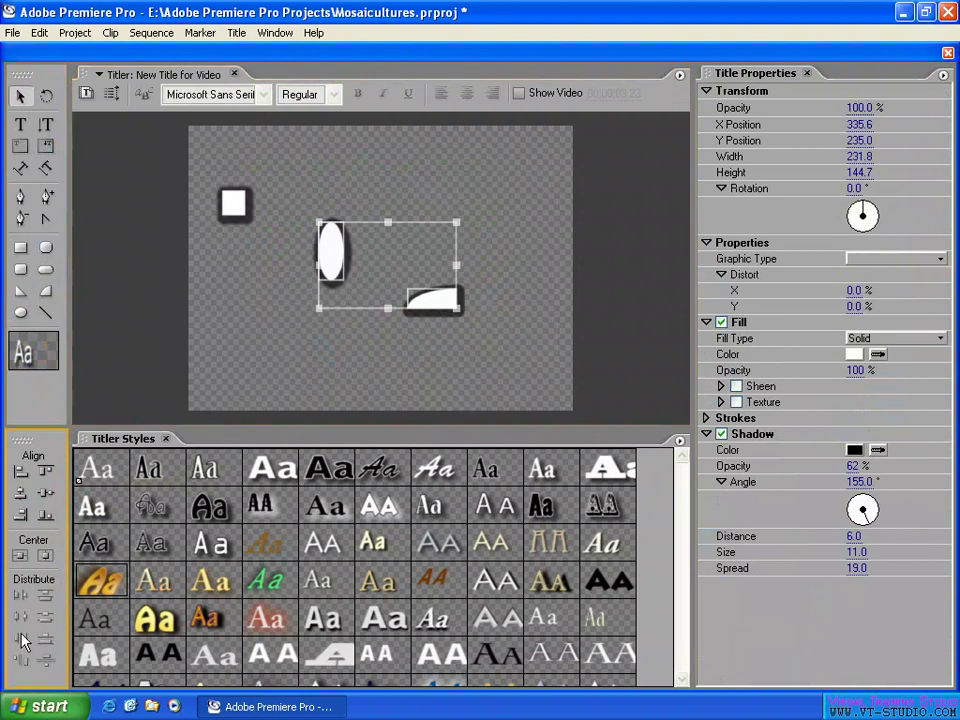
left_click(232, 222, "shift")
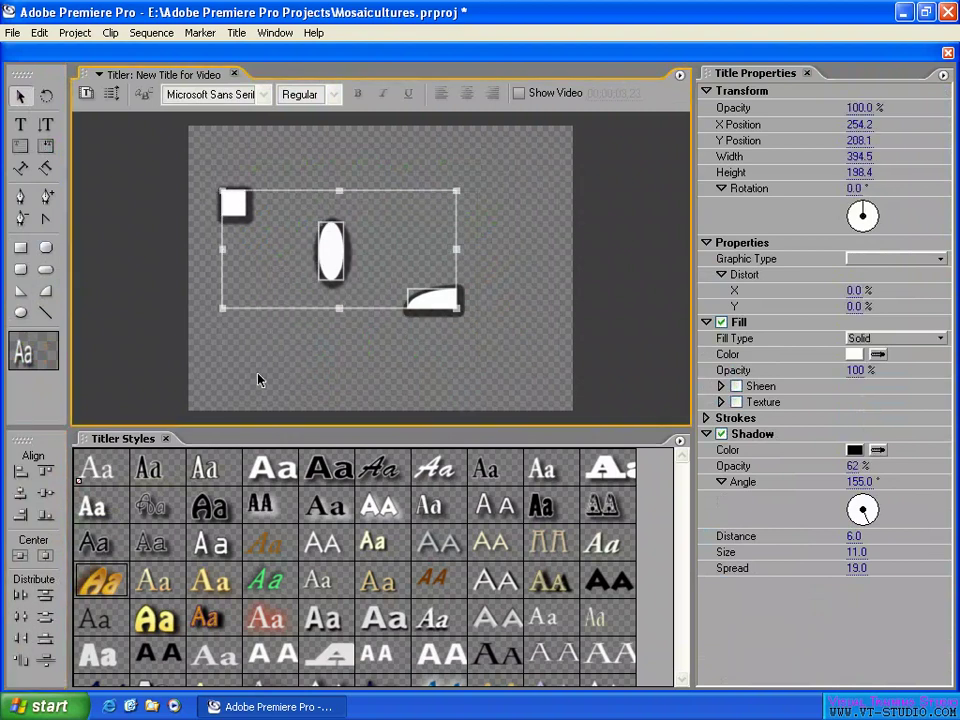
left_click(22, 597)
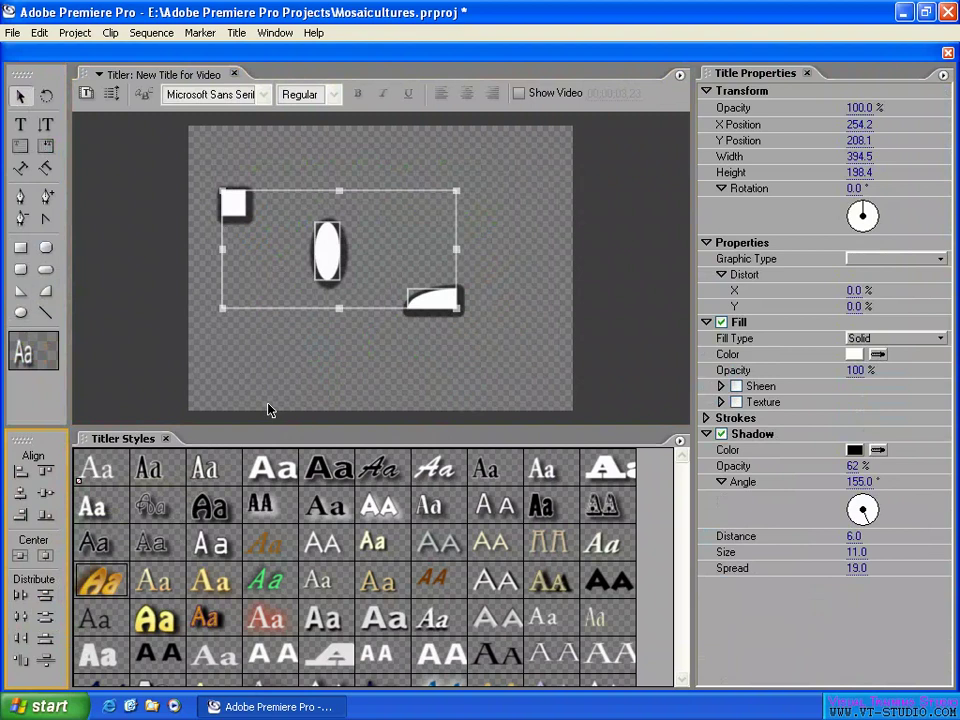
Drag the arc down-right and the ellipse down-left, then distribute all three by horizontal centres
left_click(471, 381)
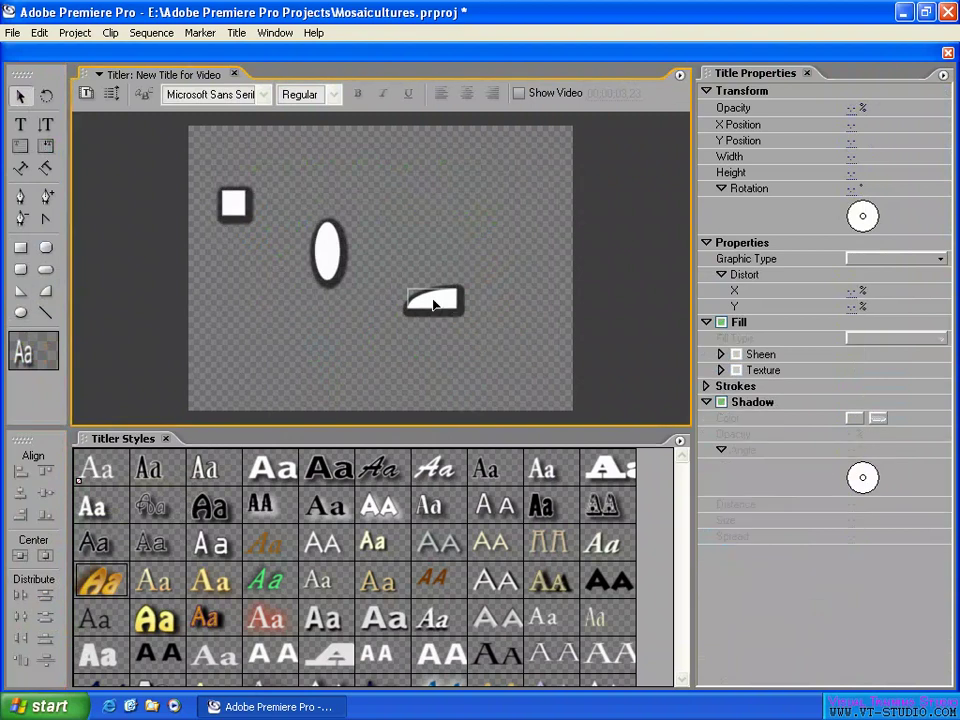
left_click_drag(435, 305, 488, 321)
left_click_drag(328, 252, 290, 321)
left_click(130, 188)
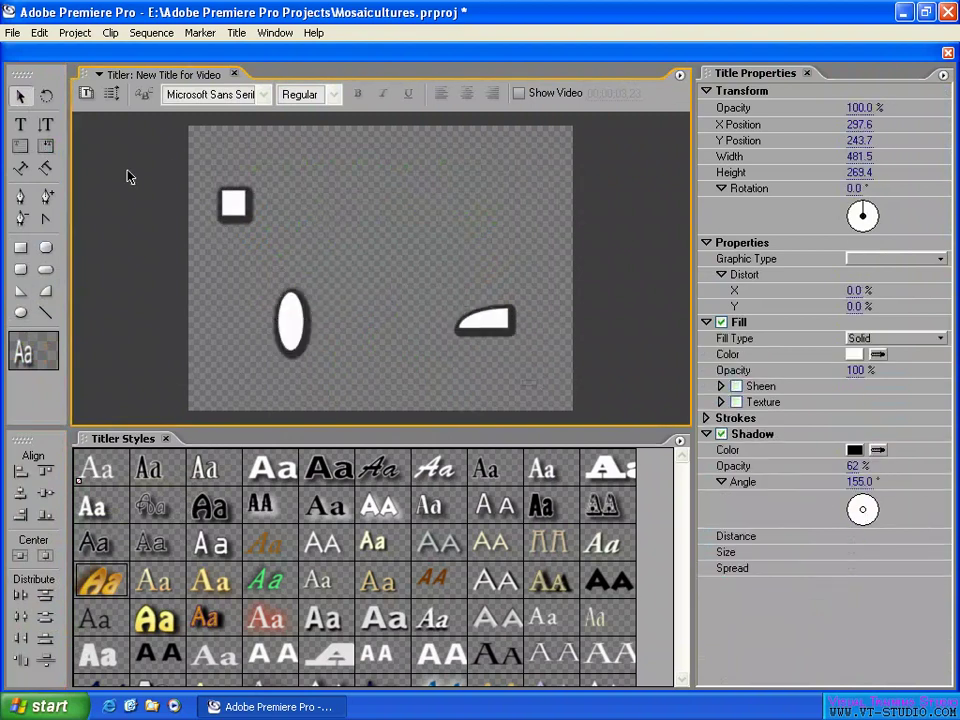
key("ctrl+a")
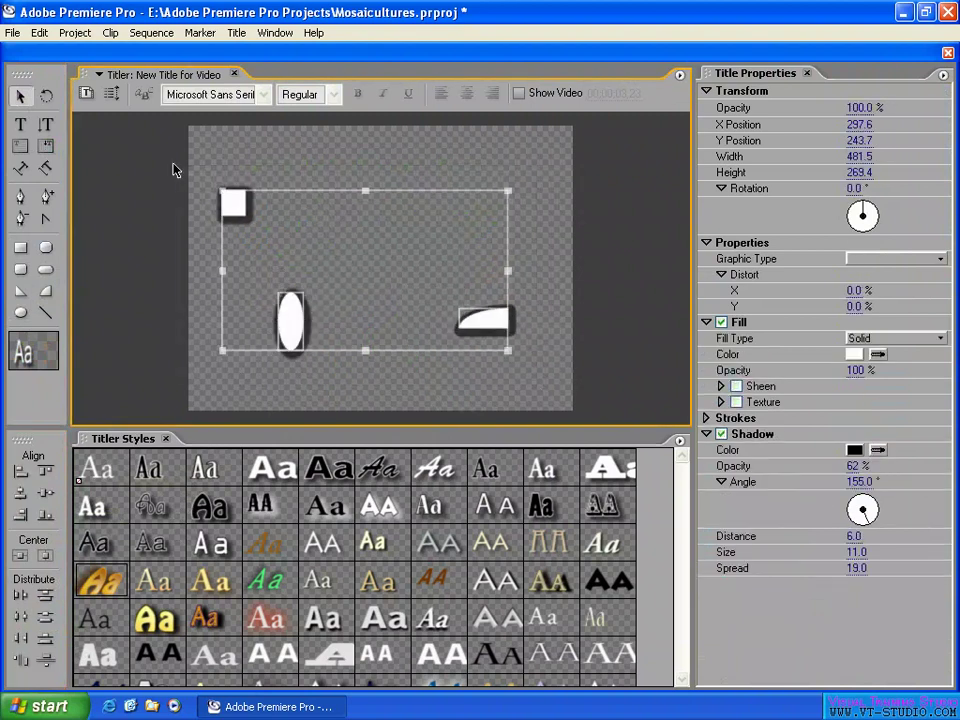
left_click(21, 620)
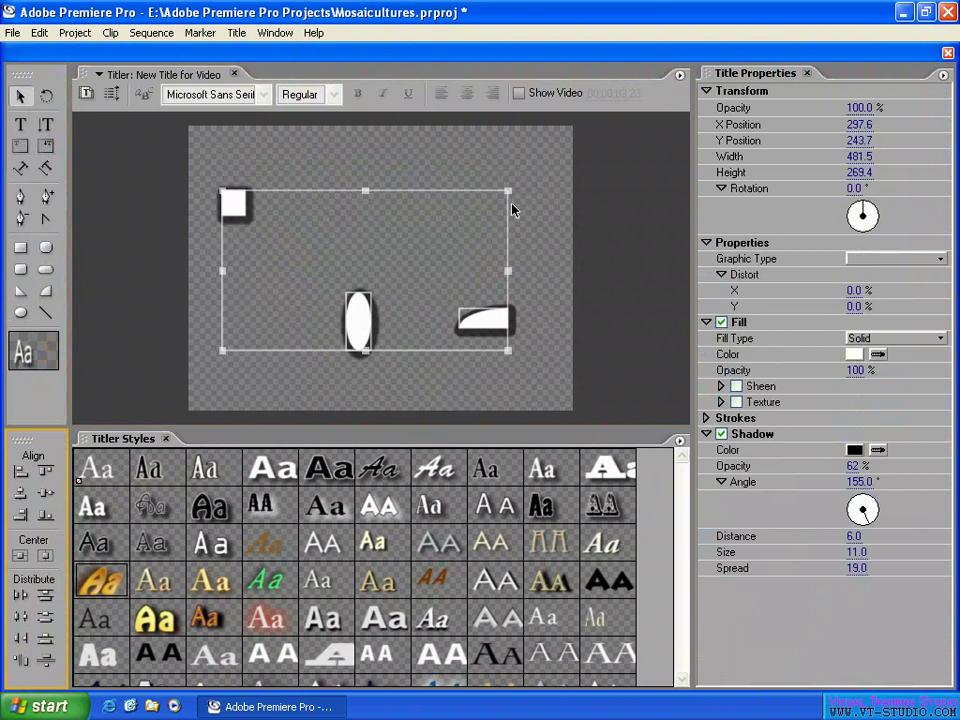
Nudge the ellipse up-right, then distribute all three shapes by their bottom edges
left_click(414, 315)
left_click_drag(358, 320, 390, 248)
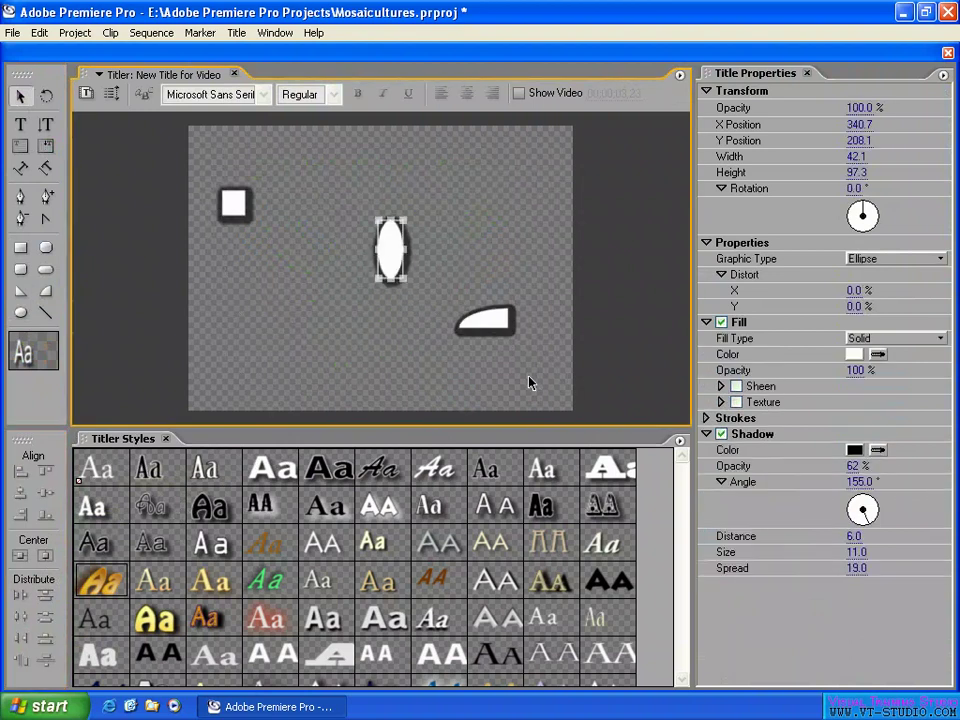
left_click_drag(519, 392, 161, 178)
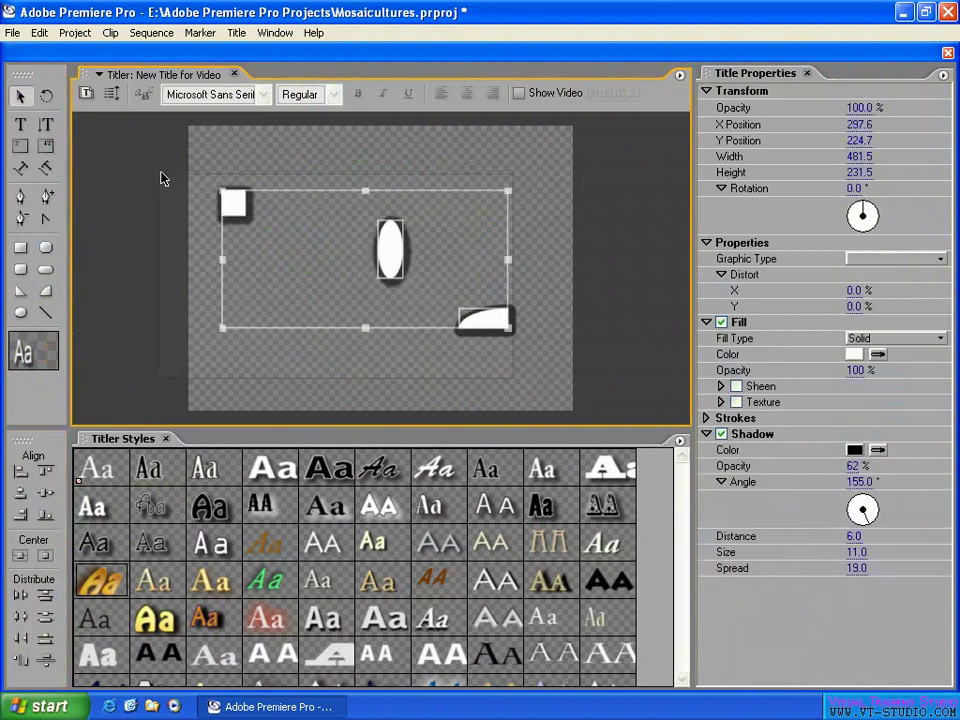
left_click(45, 648)
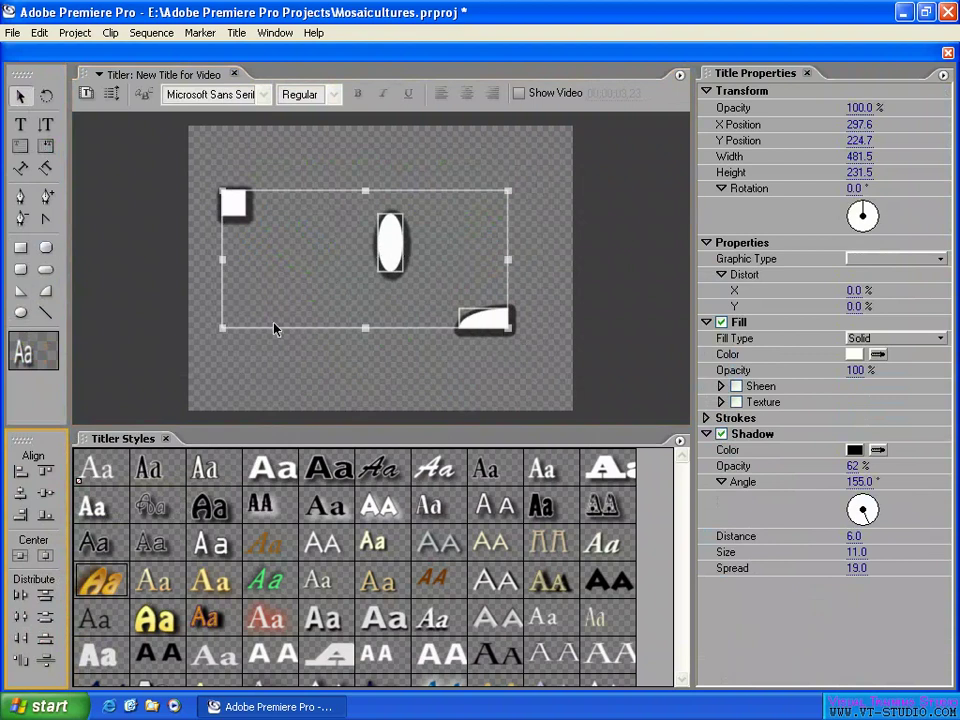
Drag the ellipse down and left between the square and arc, then deselect
left_click(536, 249)
left_click_drag(407, 253, 314, 296)
left_click_drag(281, 178, 540, 388)
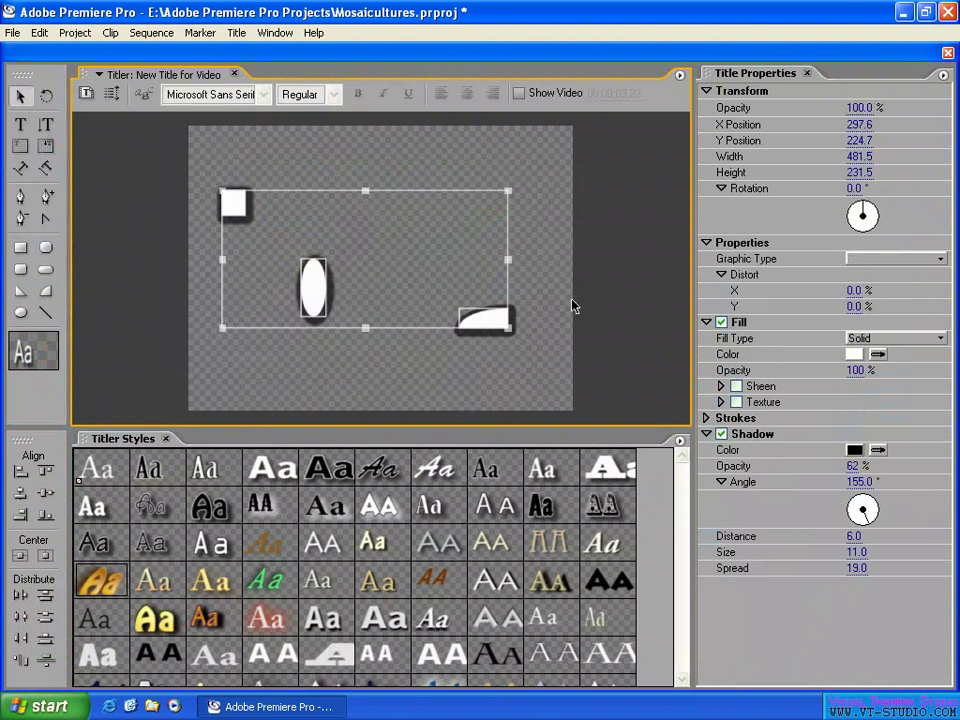
left_click(548, 254)
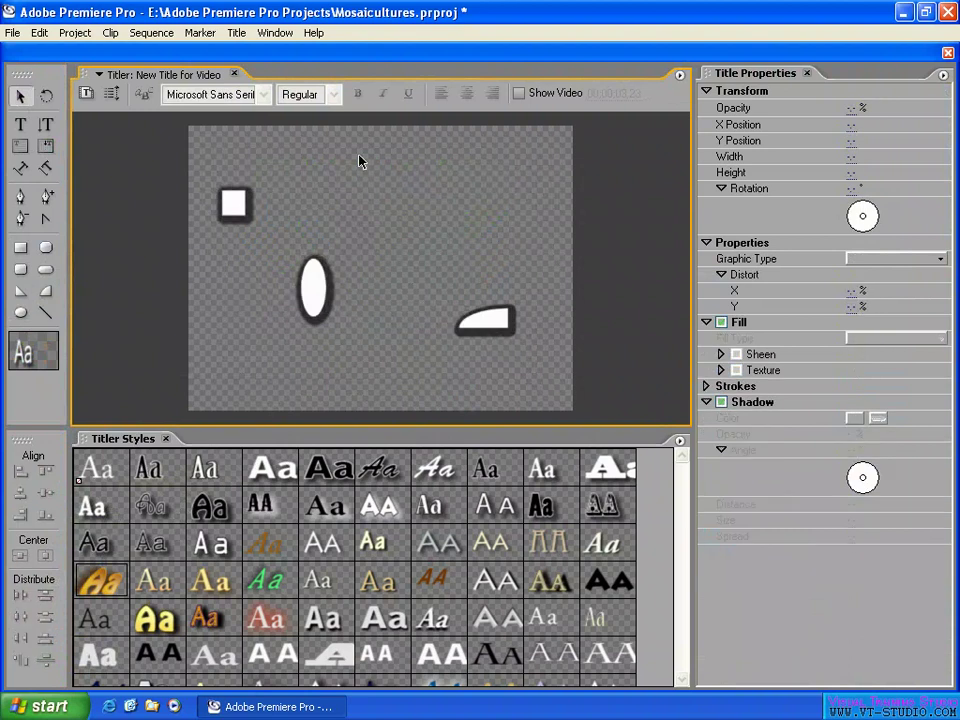
Nudge the square down and show the background video at a later frame
left_click_drag(232, 203, 237, 234)
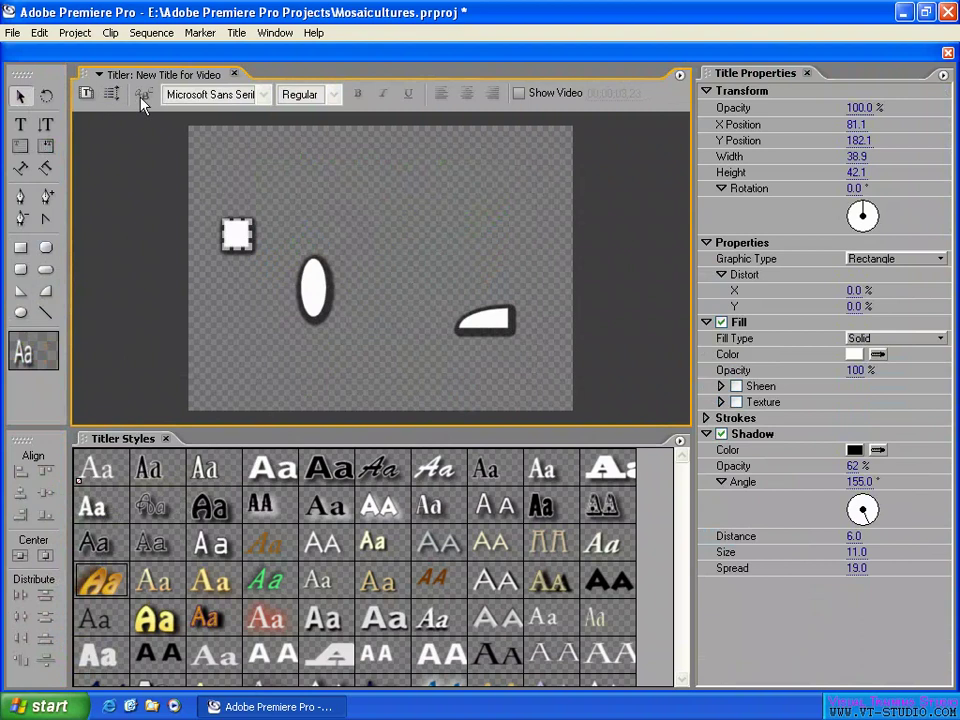
left_click(519, 93)
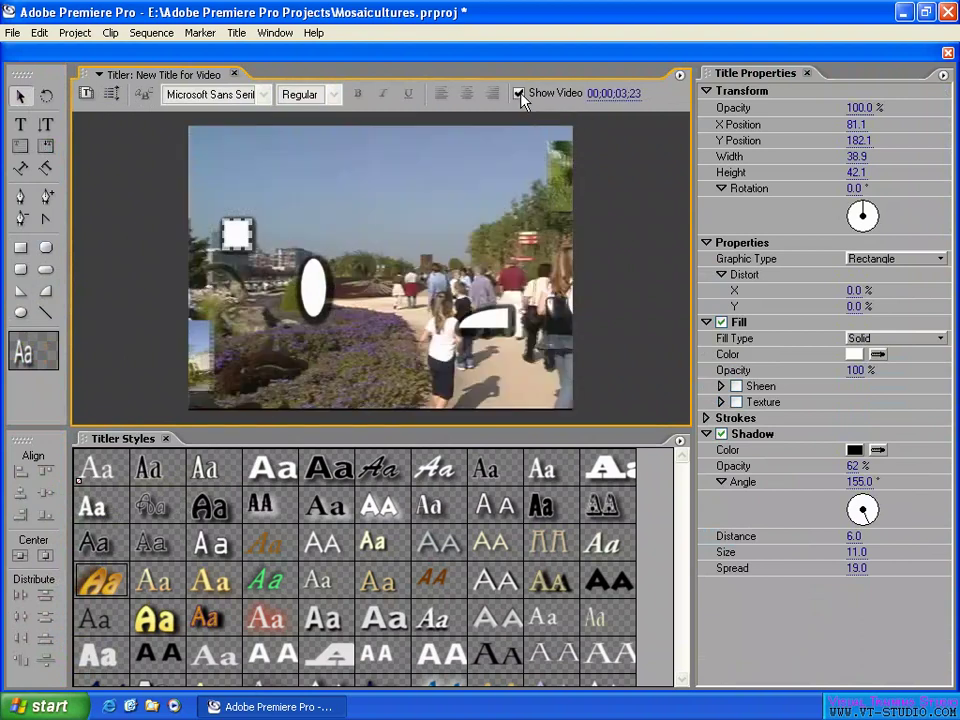
left_click(519, 93)
left_click(519, 93)
left_click_drag(612, 93, 568, 121)
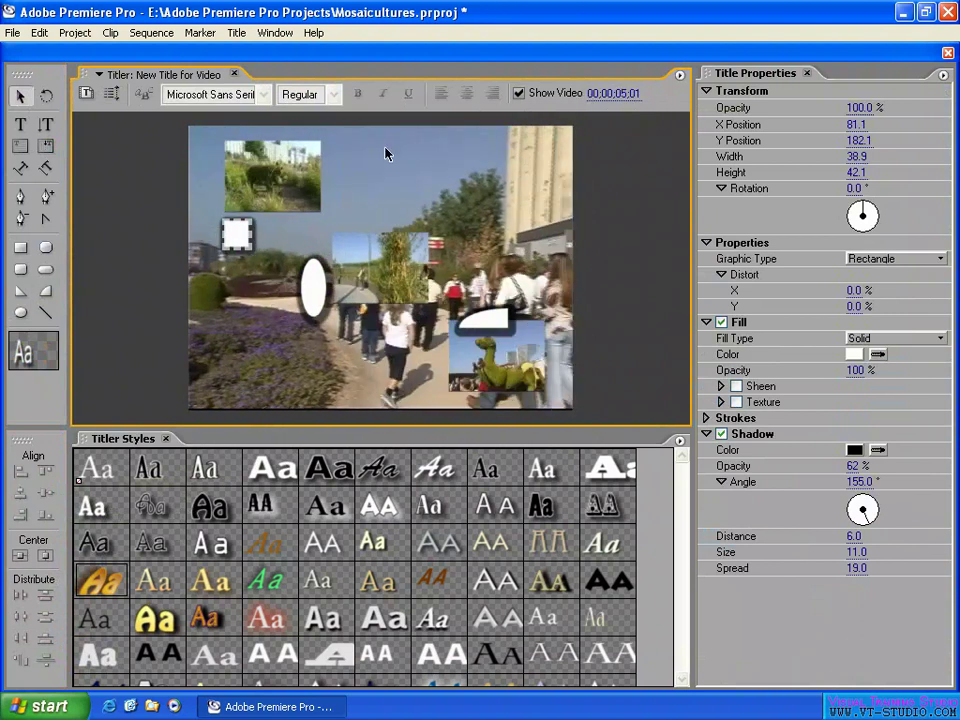
Move the square to top centre, ellipse left, arc lower centre, then hide the video
left_click_drag(236, 233, 347, 172)
left_click(312, 284)
left_click_drag(312, 284, 254, 265)
left_click_drag(487, 322, 389, 361)
mouse_move(352, 175)
left_mouse_down()
mouse_move(370, 210)
mouse_move(345, 262)
mouse_move(357, 175)
left_mouse_up()
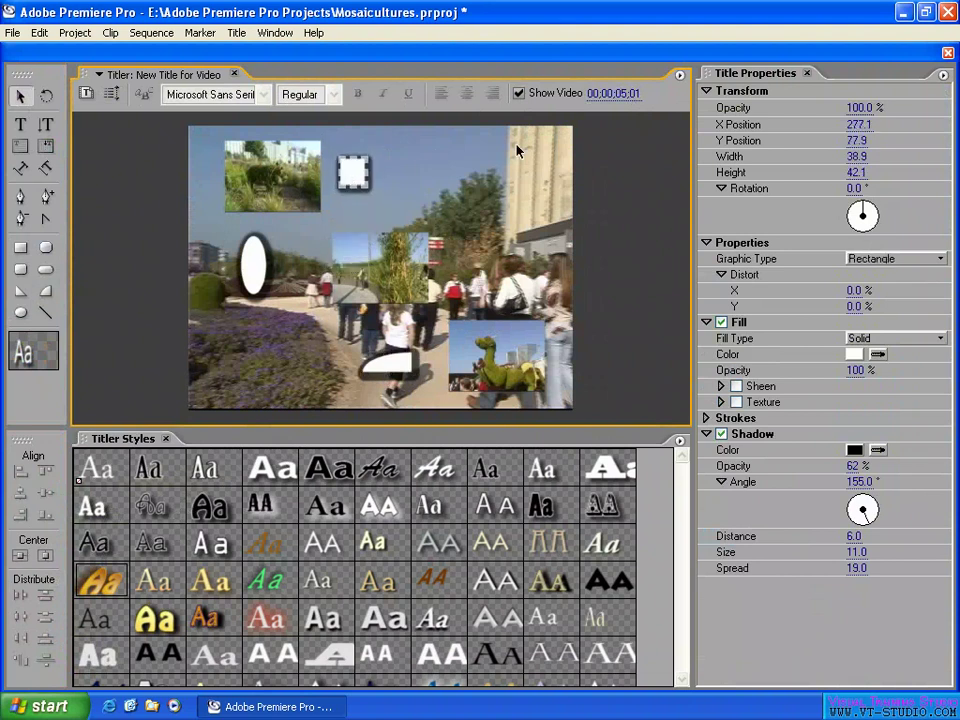
left_click(518, 93)
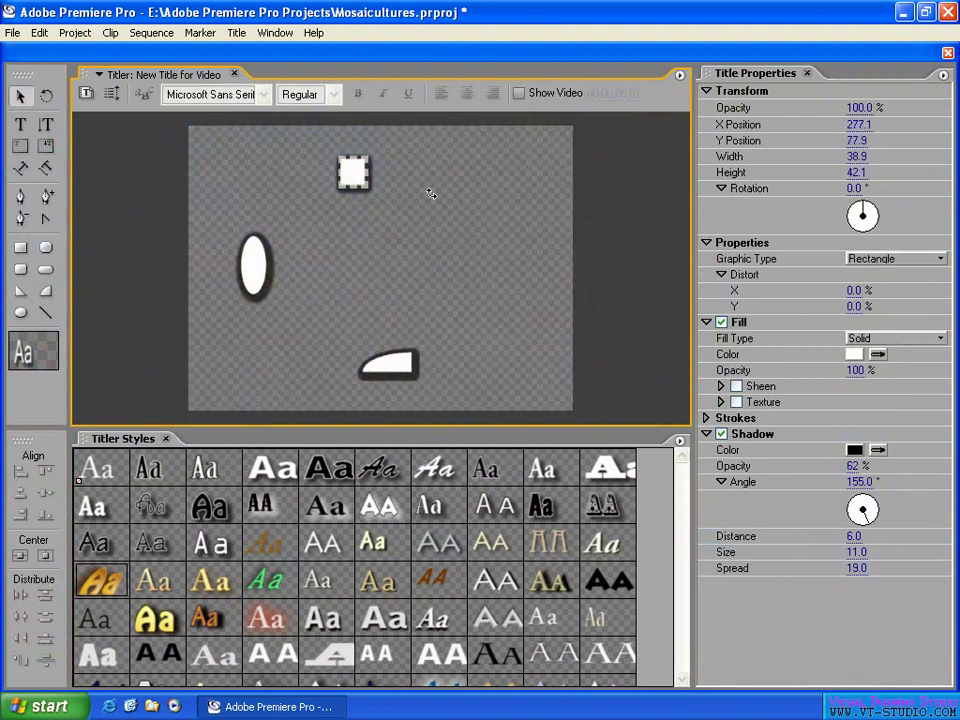
Drag the small square down to mid-canvas at X 256.5, Y 251.6
left_click_drag(350, 178, 337, 290)
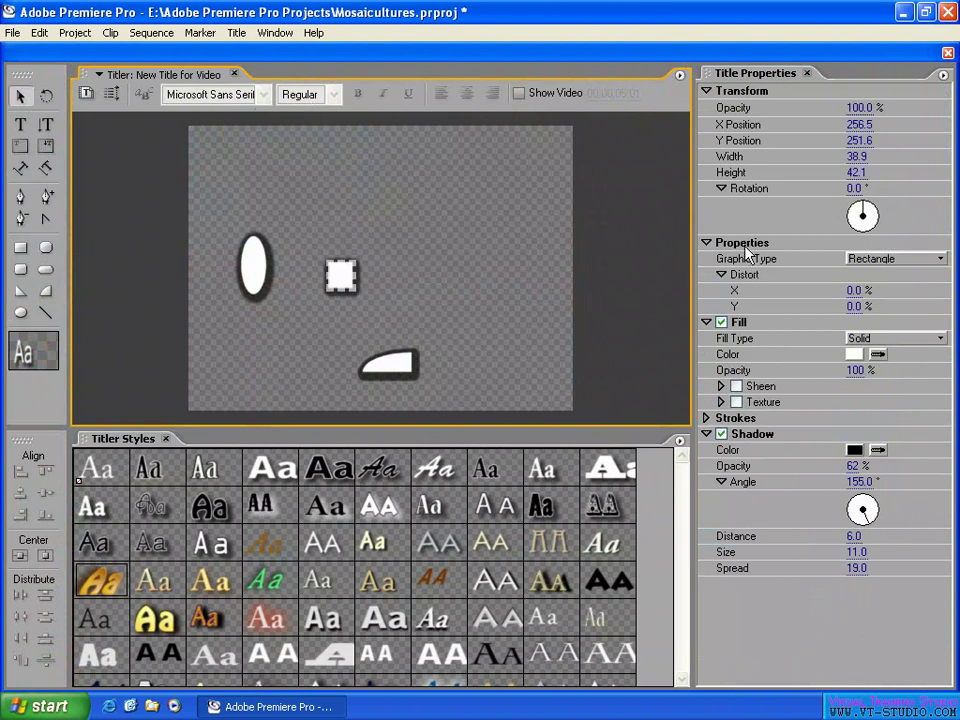
Type 'Hi, how are you?' near the top-left and nudge it down to X 182.9, Y 73.9
left_click(254, 206)
left_click(20, 124)
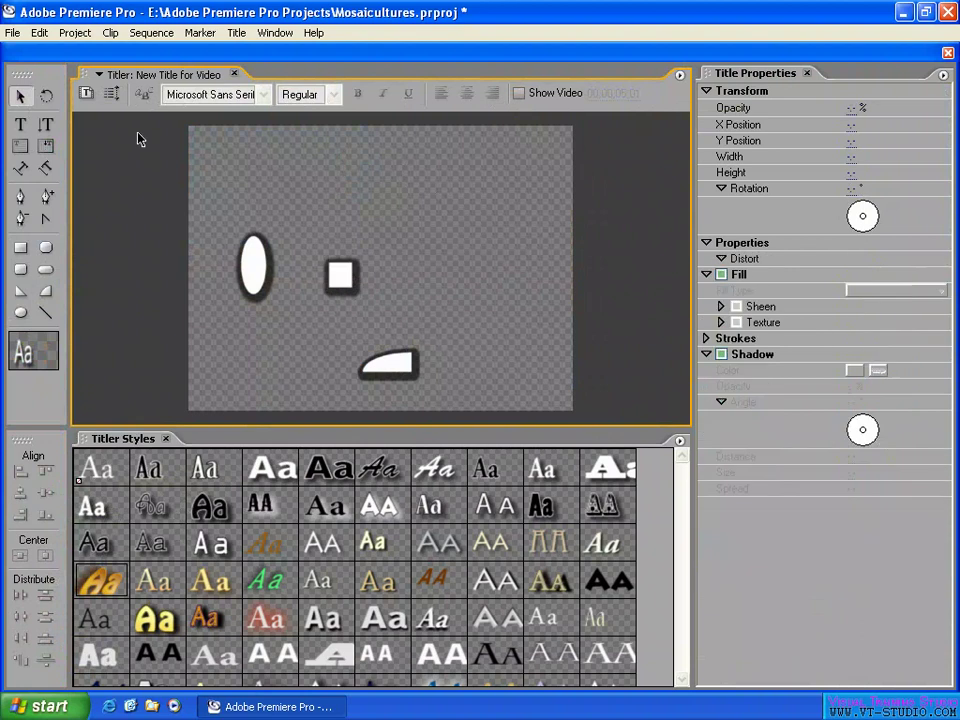
left_click(234, 148)
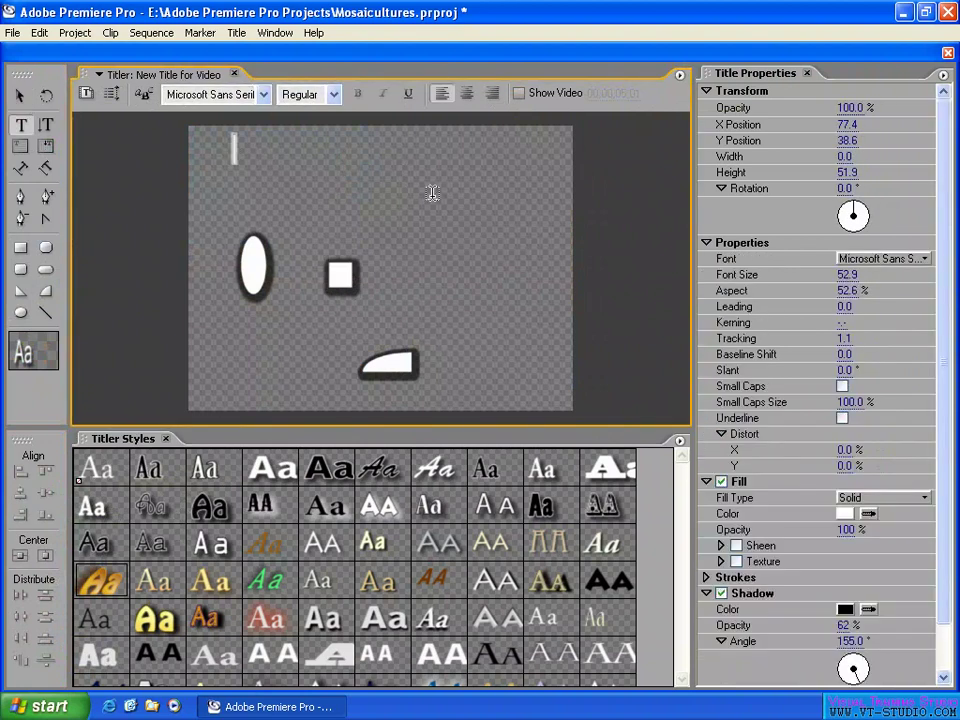
type("Hi, ho")
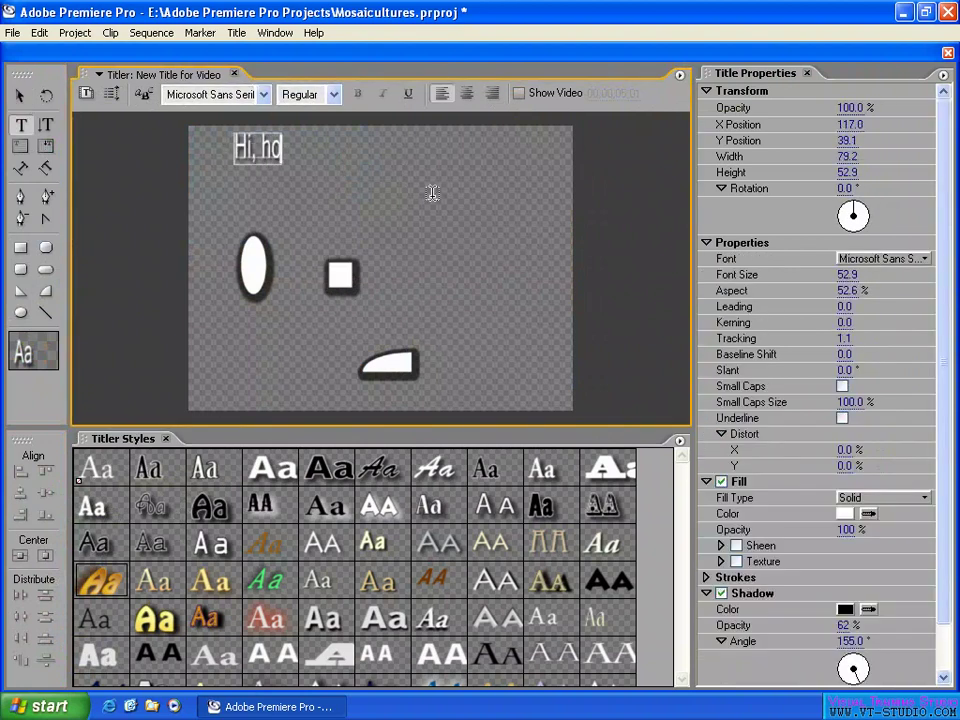
type("w are you?")
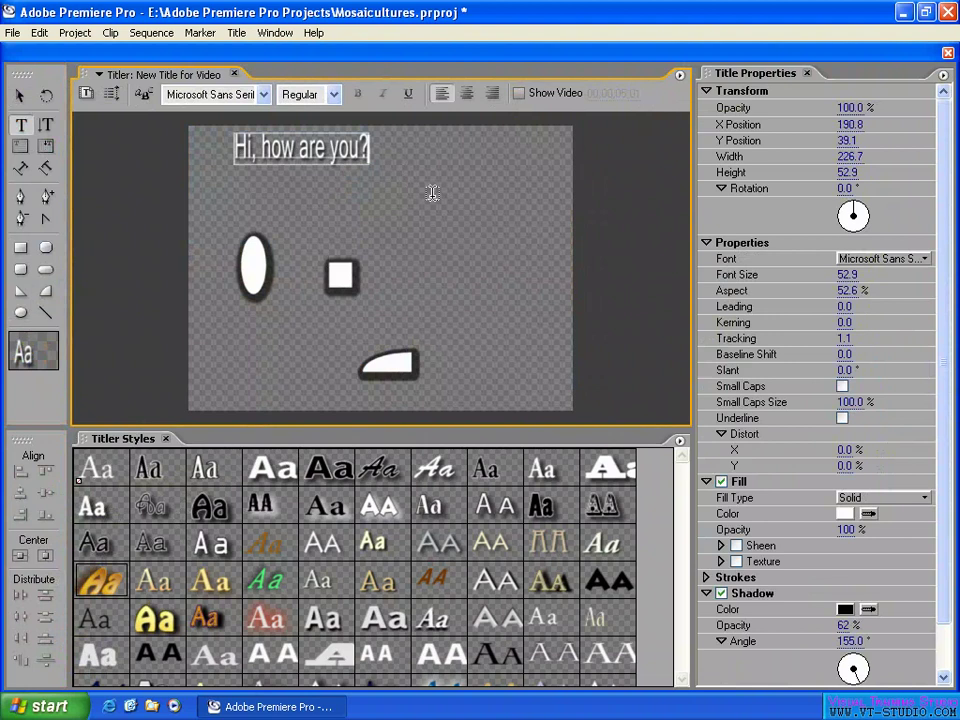
left_click(19, 96)
left_click_drag(275, 152, 269, 174)
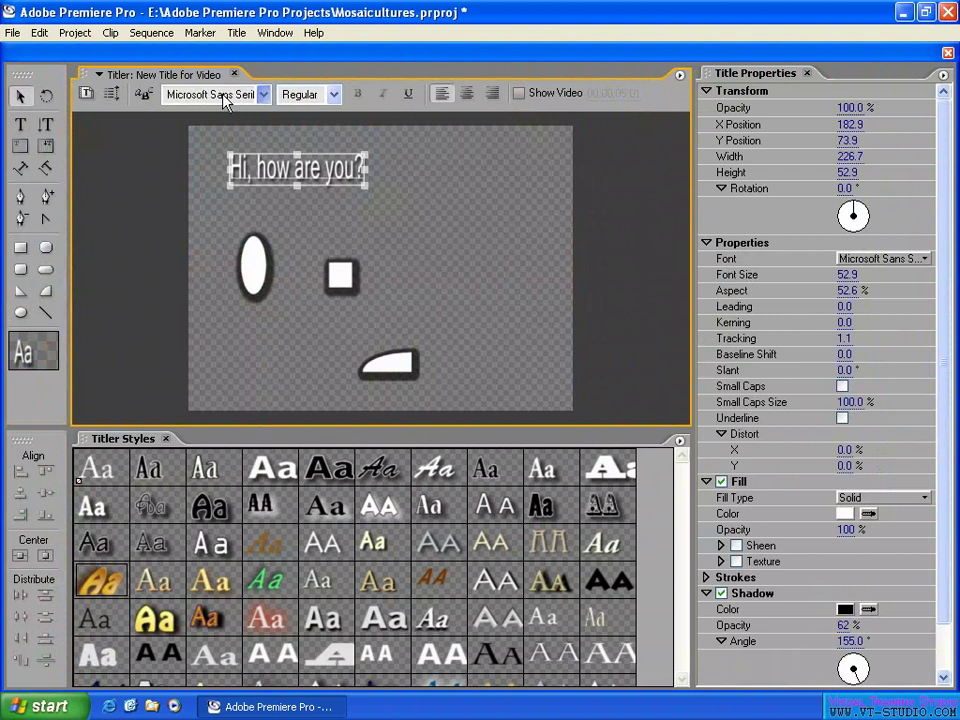
Try Myriad Pro and then Sylfaen Regular as the greeting's font
left_click(263, 94)
left_click(259, 94)
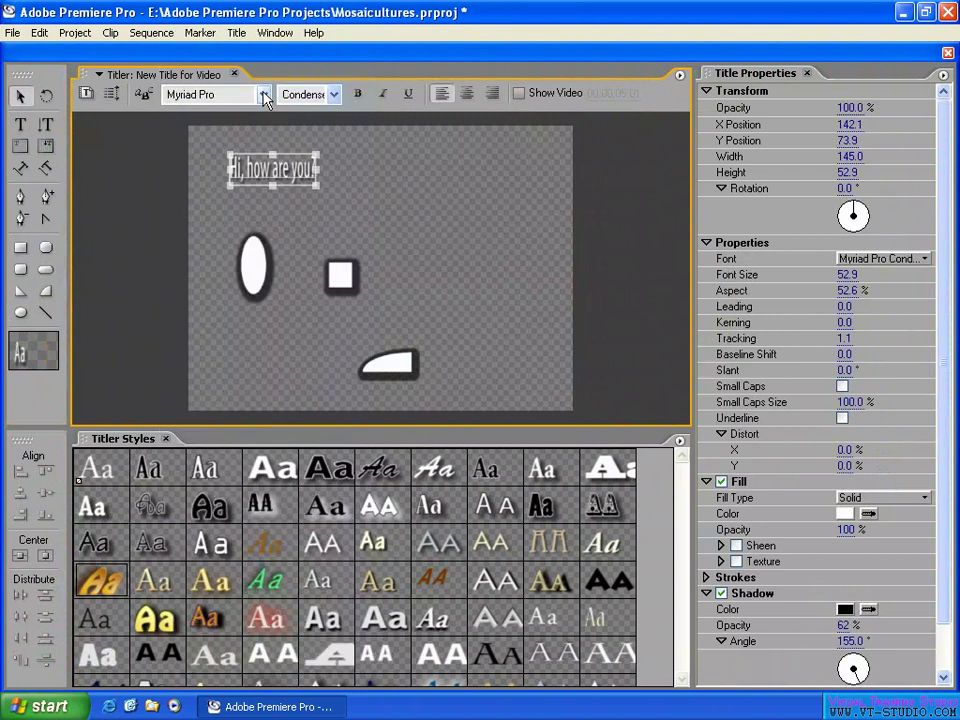
left_click(260, 94)
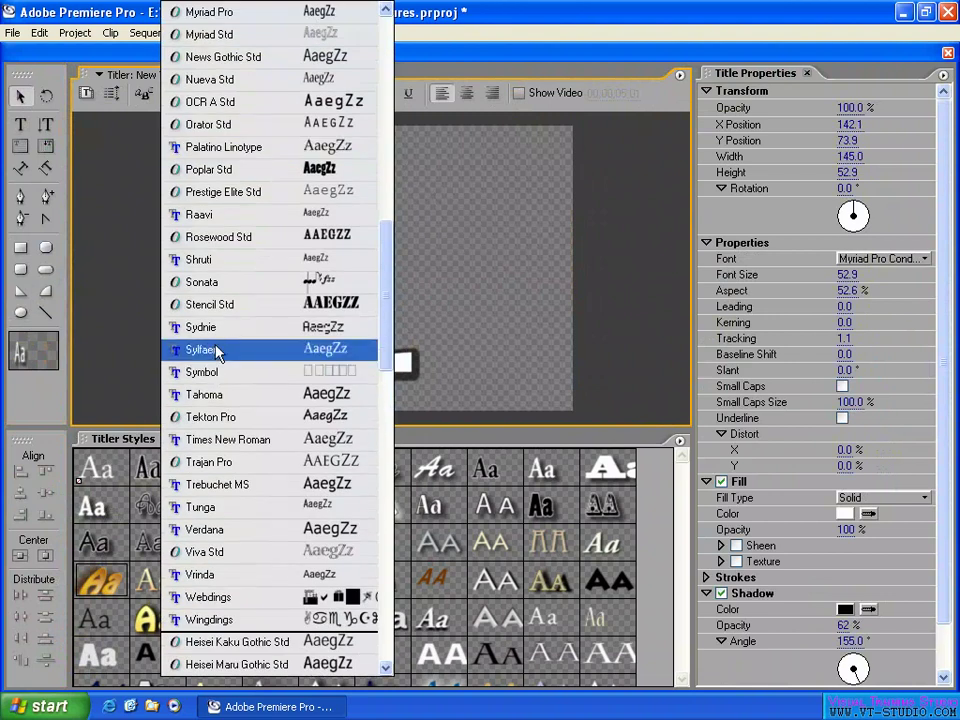
left_click(232, 349)
left_click(334, 95)
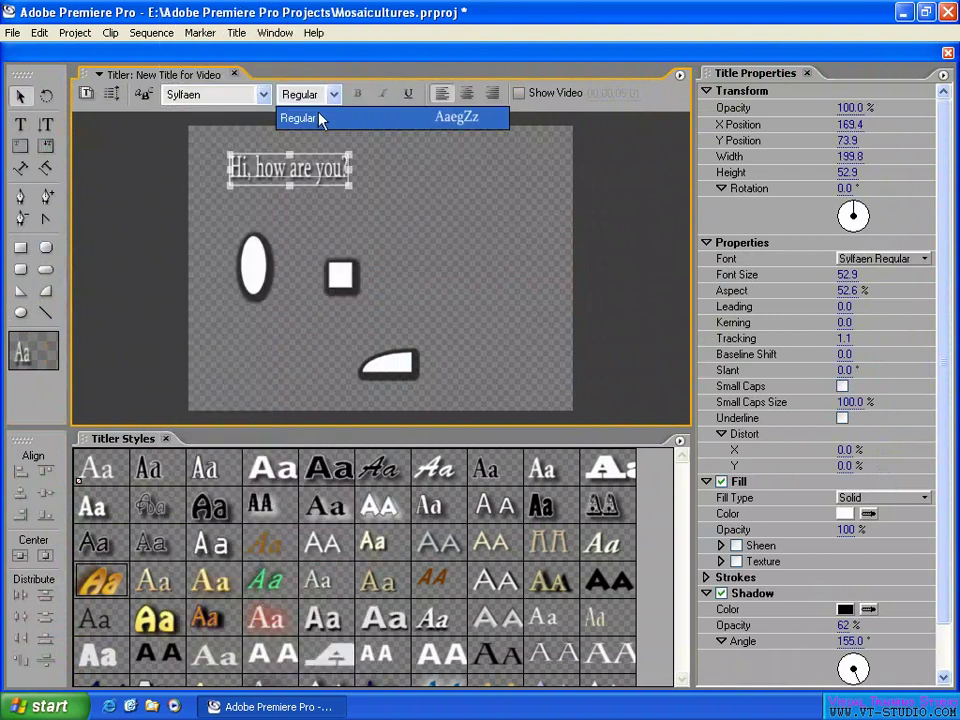
left_click(317, 121)
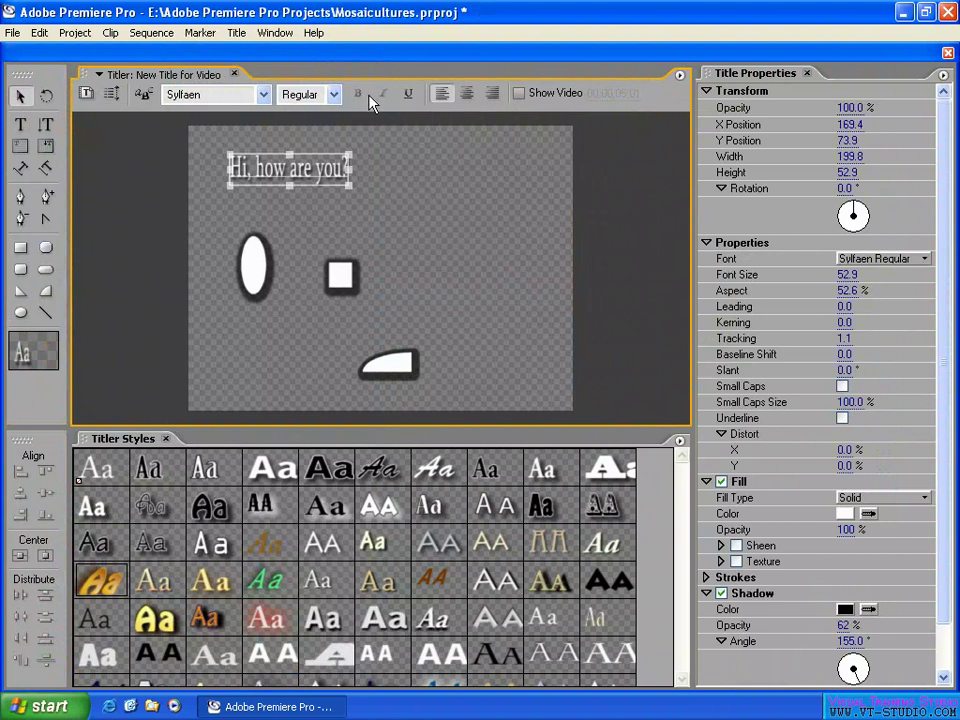
Choose Arial Black for the greeting and scale it to size 95.5 across the top
left_click(264, 94)
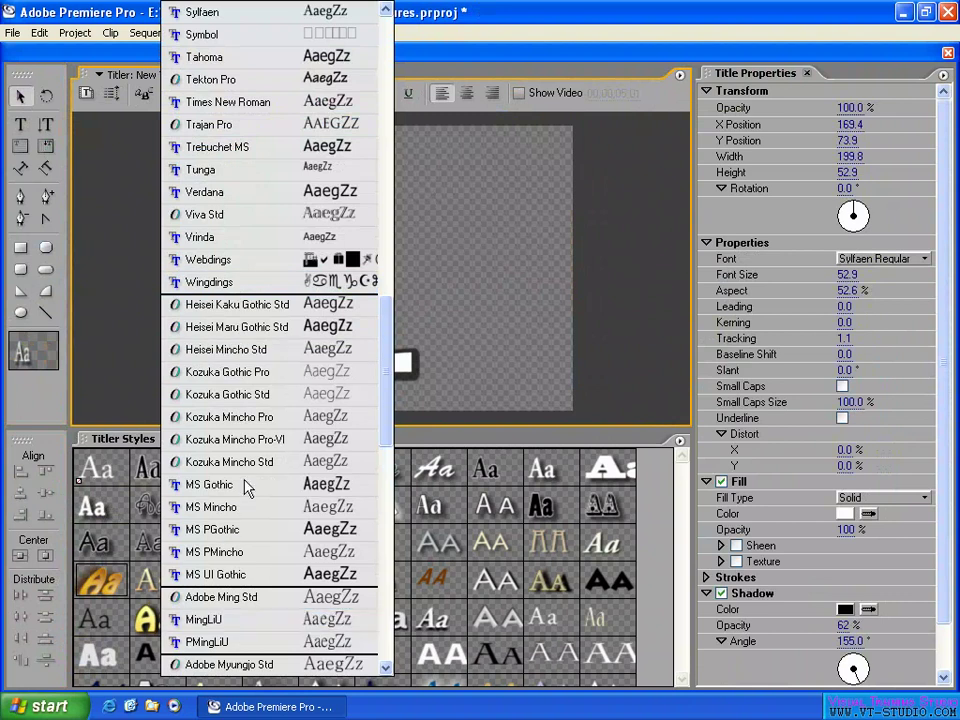
left_click_drag(386, 345, 390, 78)
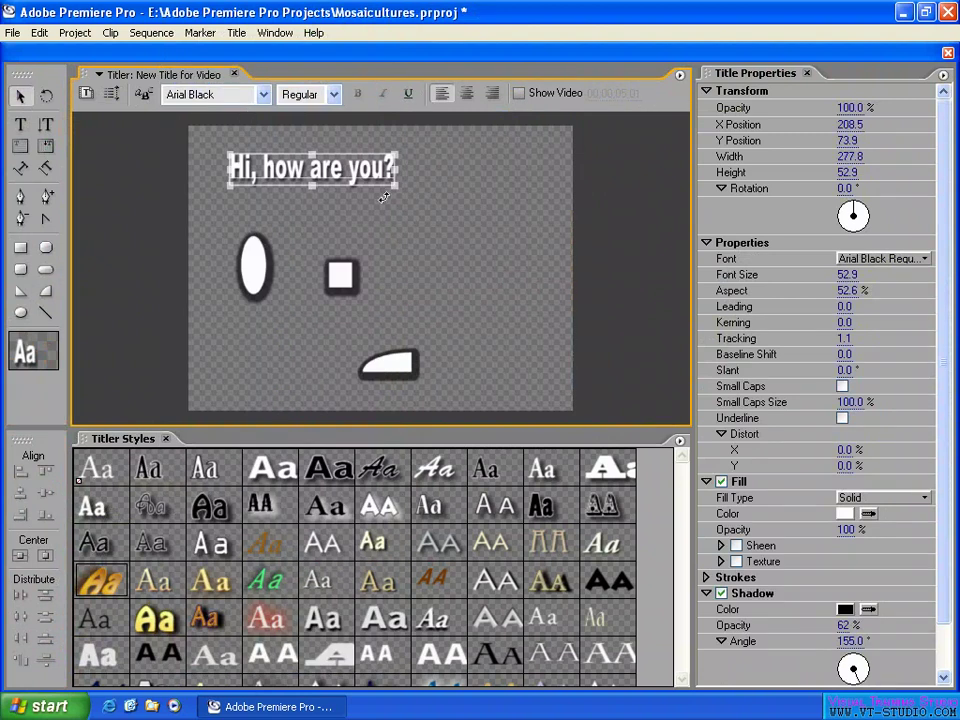
left_click_drag(393, 185, 490, 211)
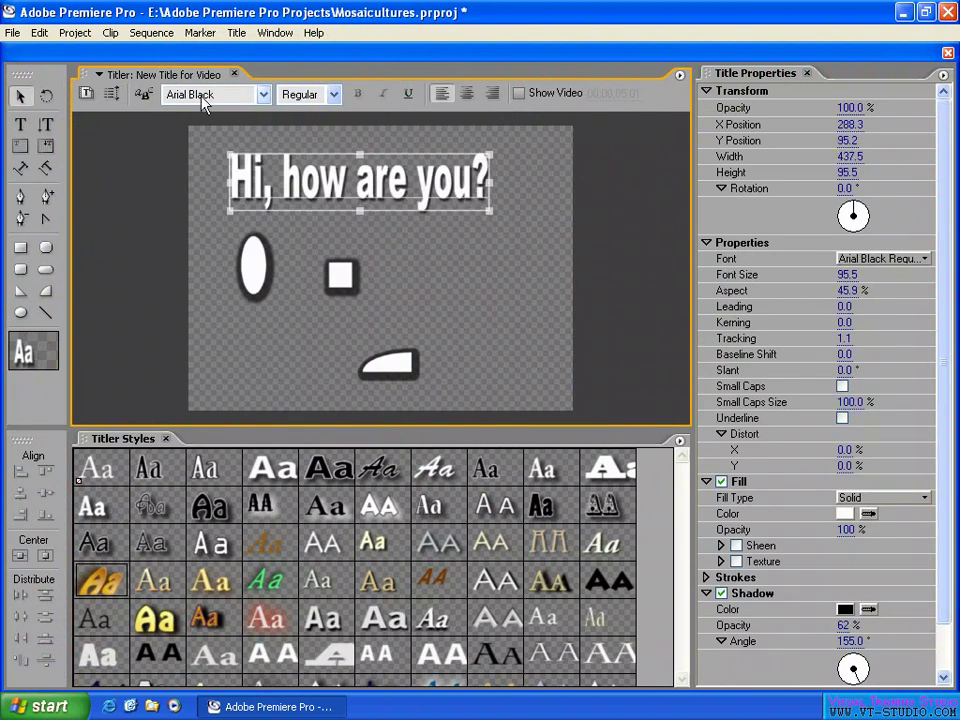
Change the greeting text's font from Arial Black to Arial in Bold Italic style
left_click(300, 94)
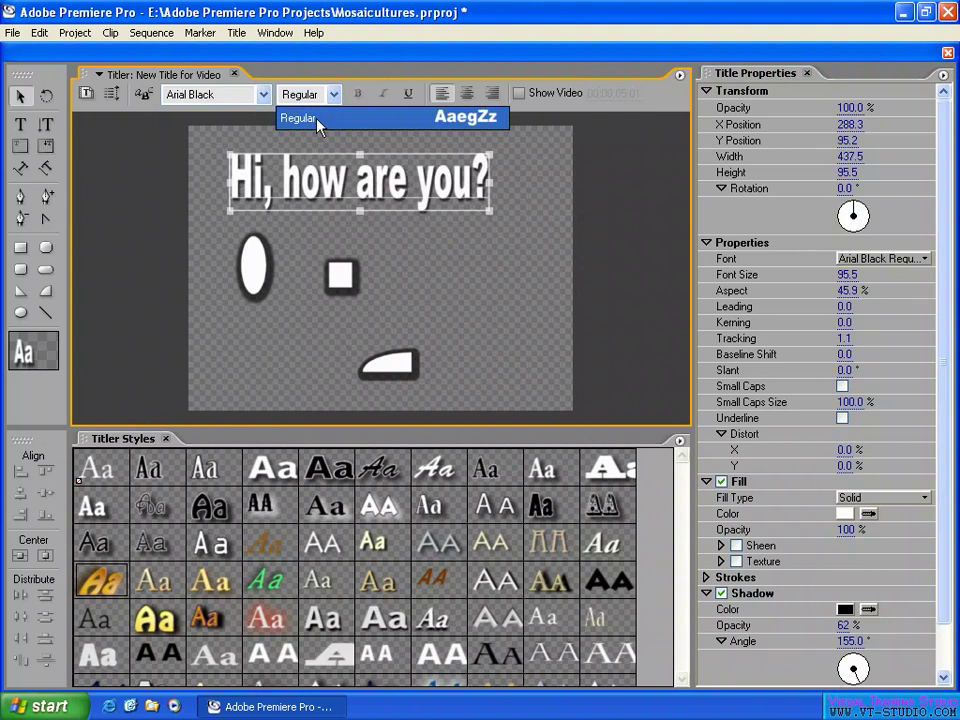
left_click(287, 116)
left_click(259, 94)
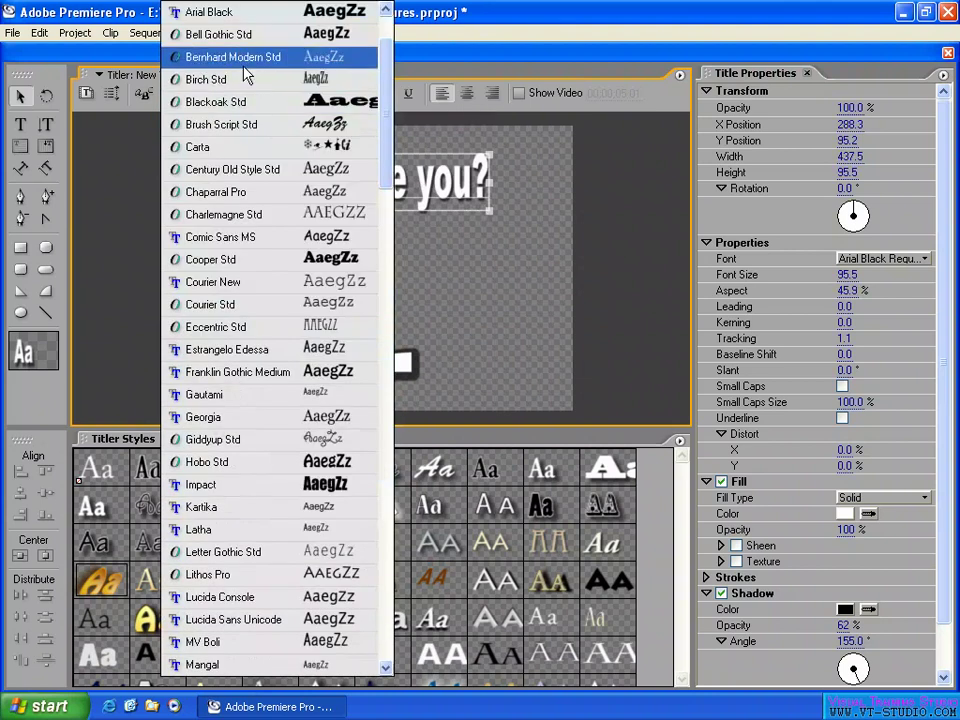
scroll(250, 77, "up", 1)
left_click(230, 58)
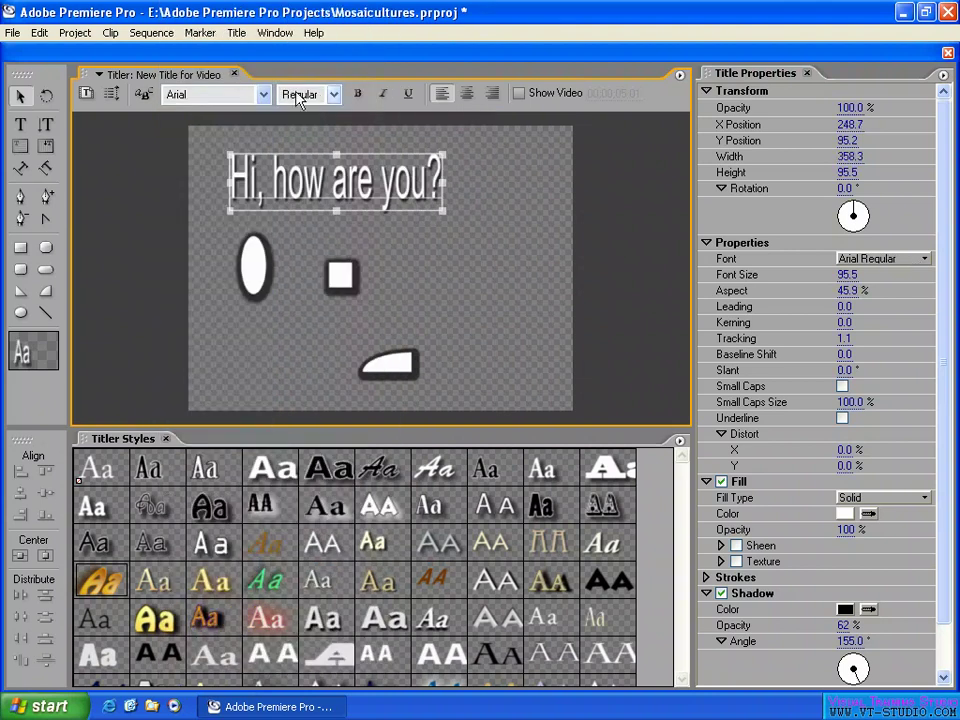
left_click(334, 94)
left_click(290, 117)
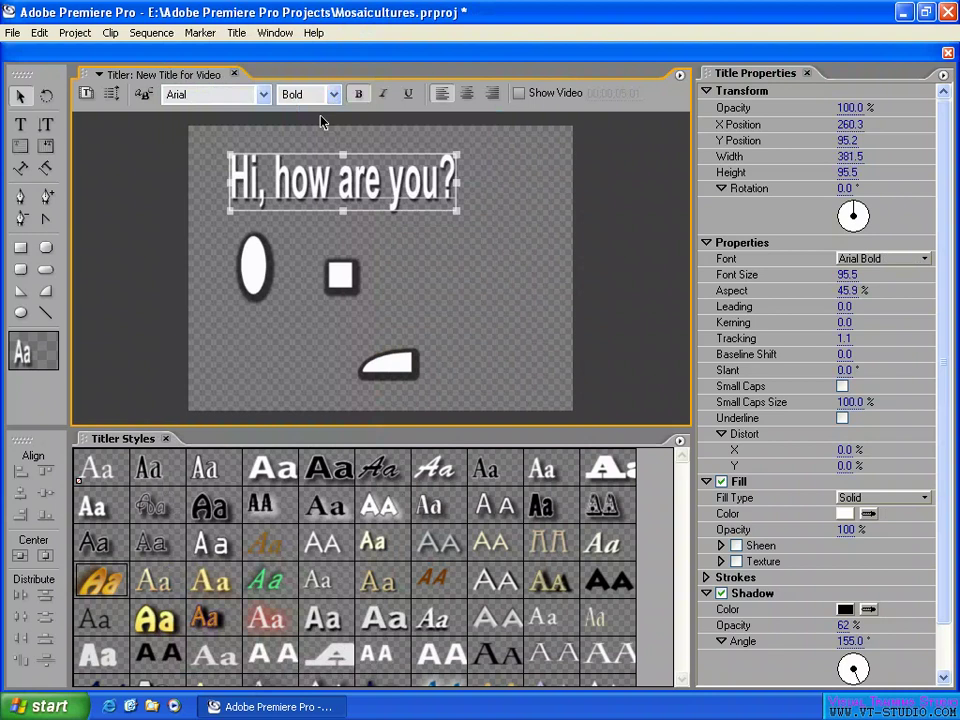
left_click(332, 95)
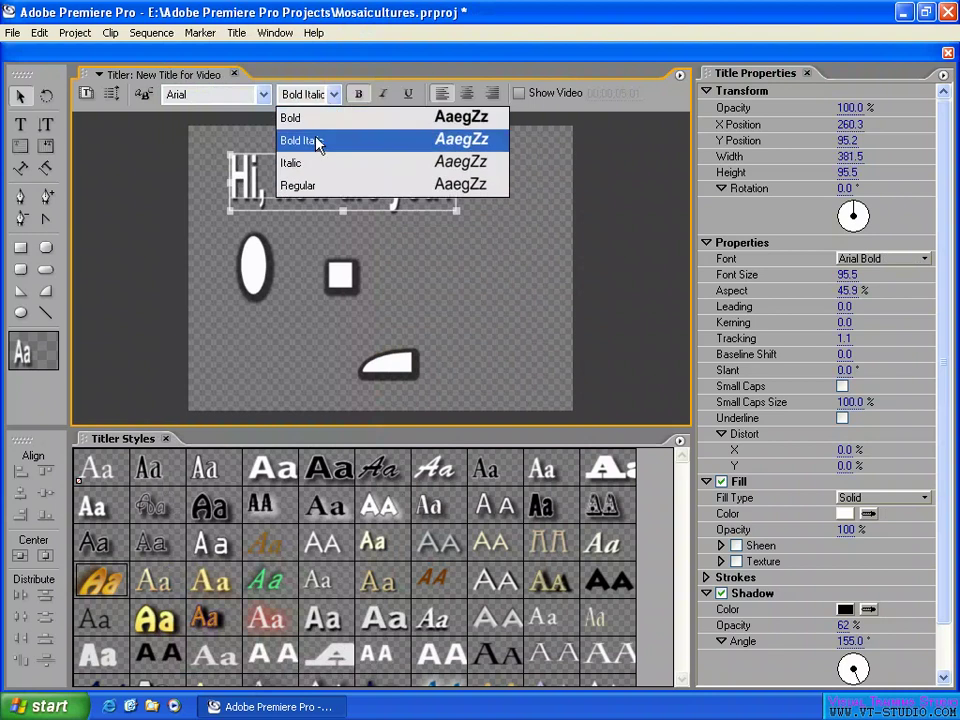
left_click(318, 141)
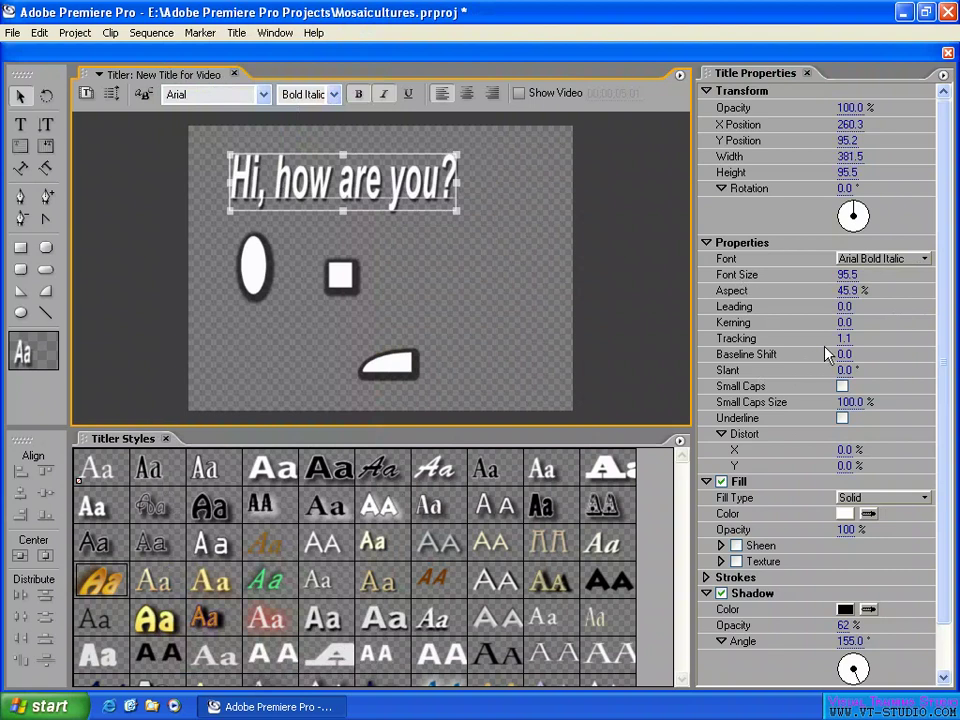
Add a second line 'Welcome to my VTS.' below the greeting and centre-align both lines
left_click(467, 95)
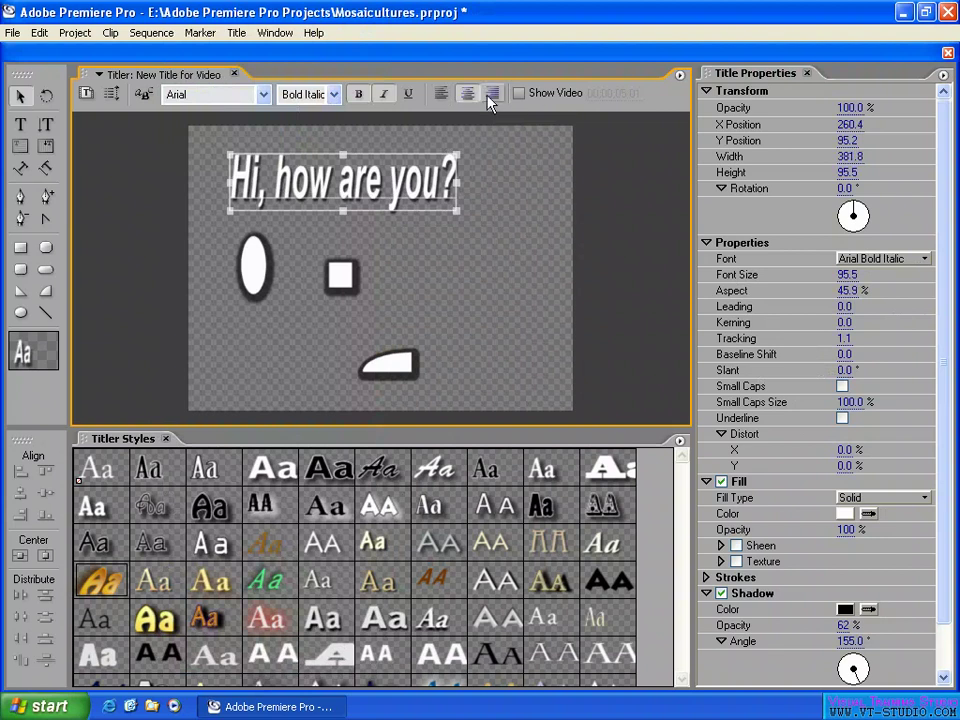
left_click(443, 95)
key("t")
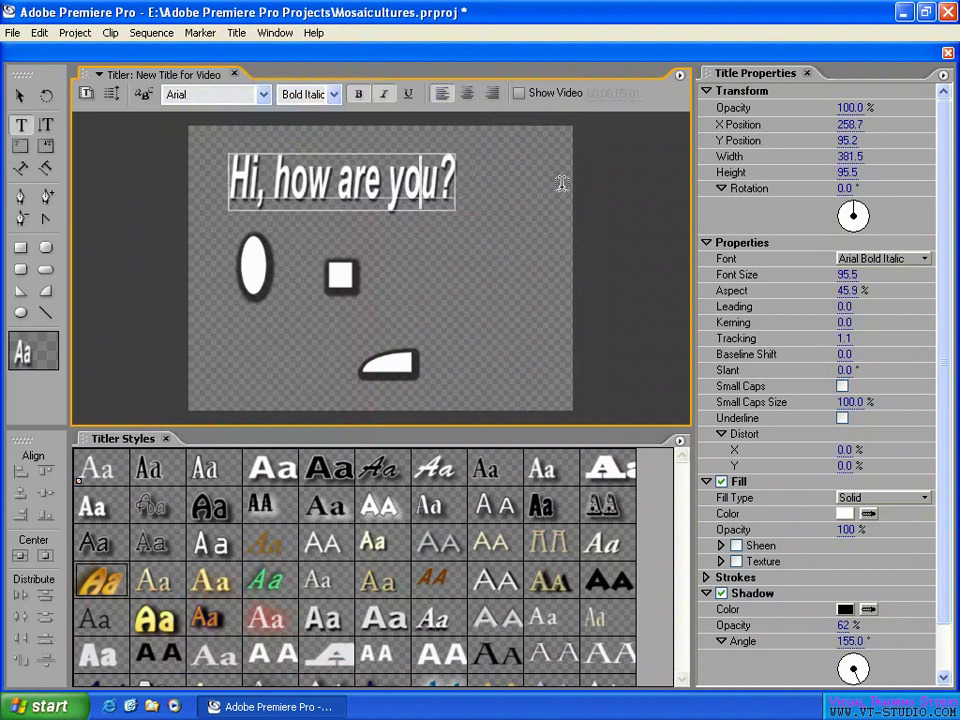
key("Return")
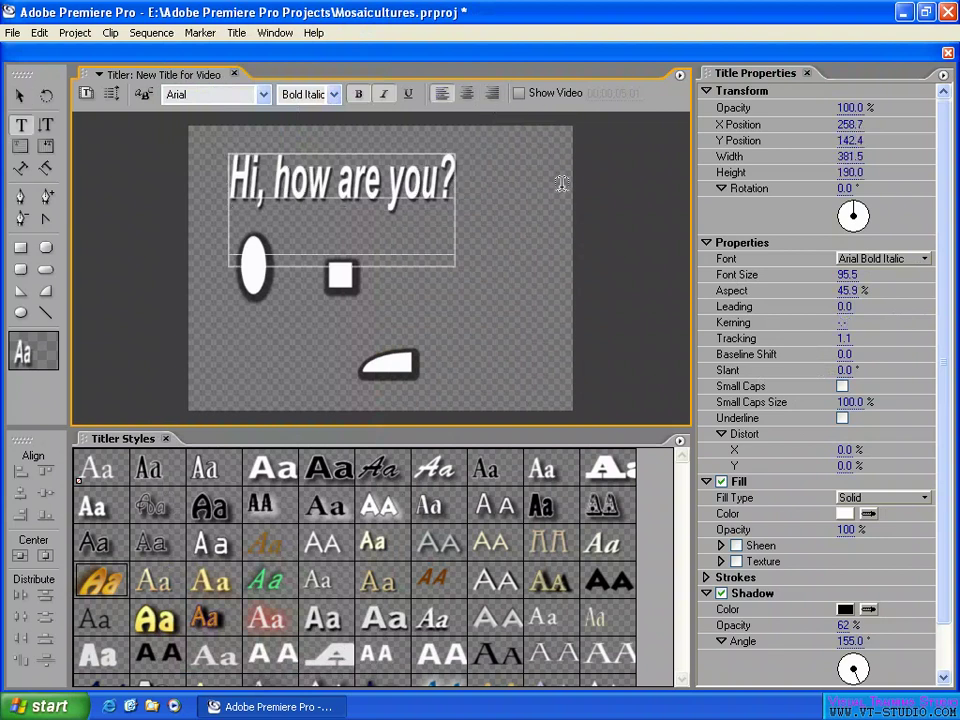
type("Wel")
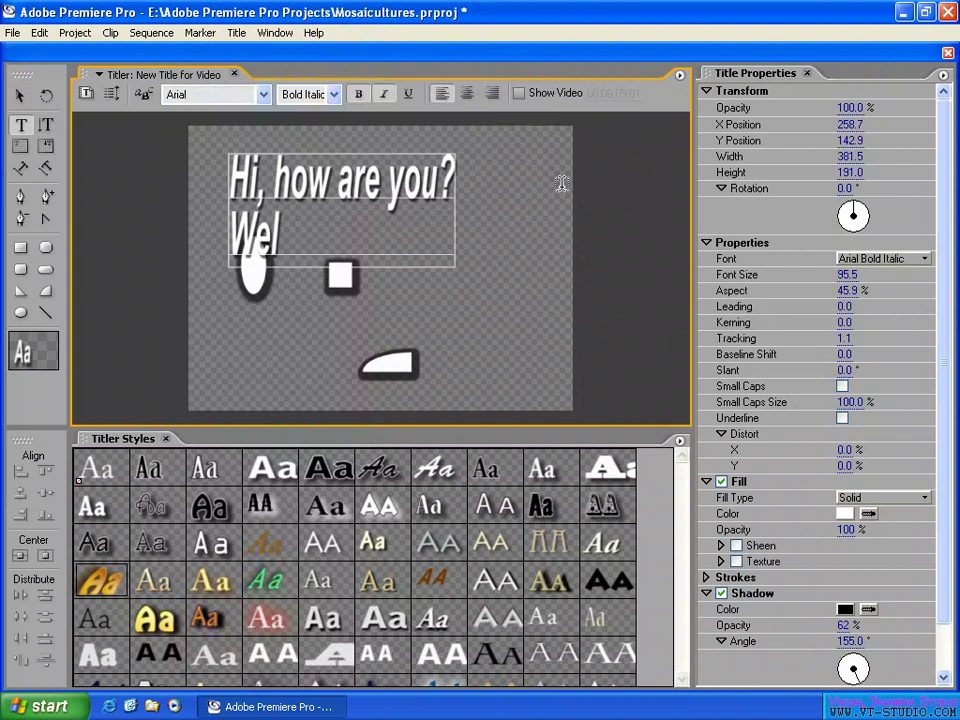
type("come to my VTS.")
left_click(20, 95)
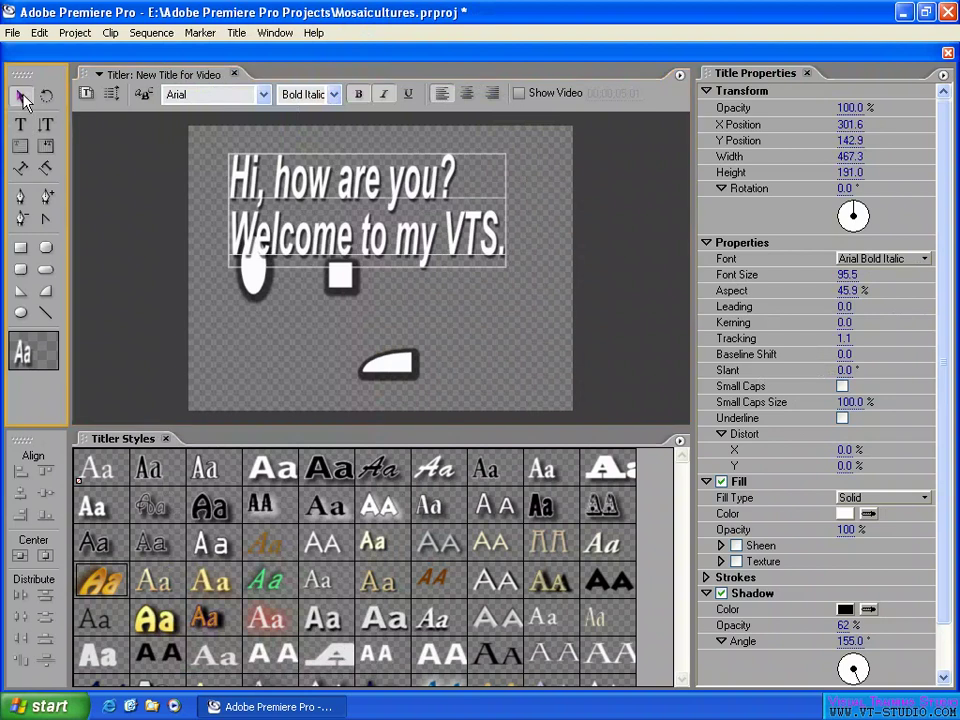
left_click(467, 94)
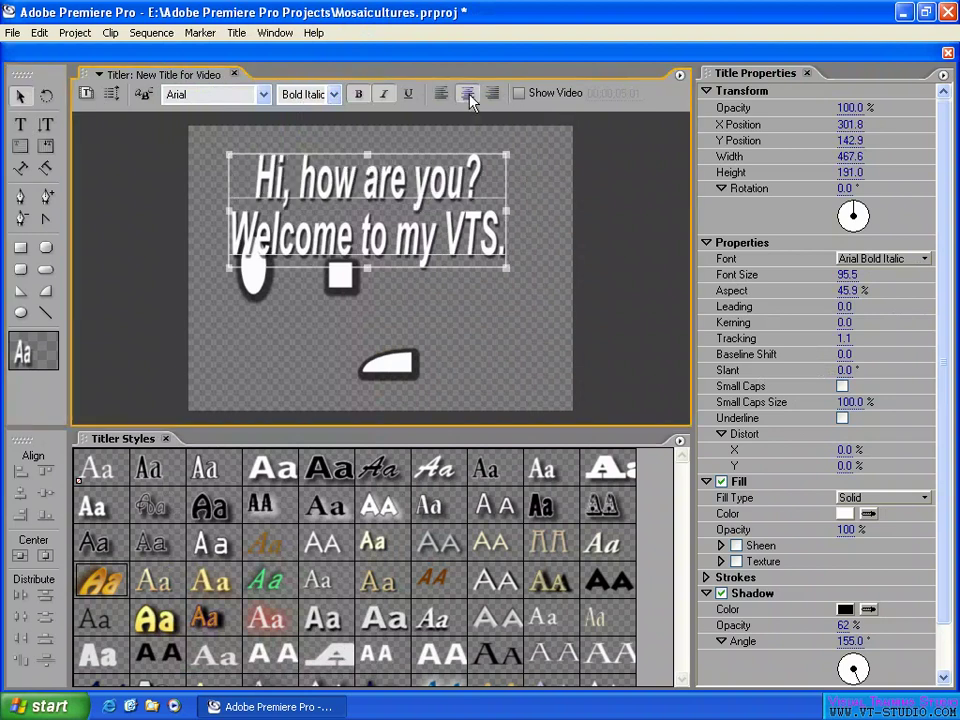
Arrange the white arc, square and ellipse in a row beneath the title text
left_click_drag(302, 147, 337, 116)
left_click(400, 358)
left_click_drag(400, 358, 456, 362)
left_click_drag(340, 275, 339, 343)
left_click_drag(256, 282, 250, 358)
left_click_drag(404, 192, 377, 246)
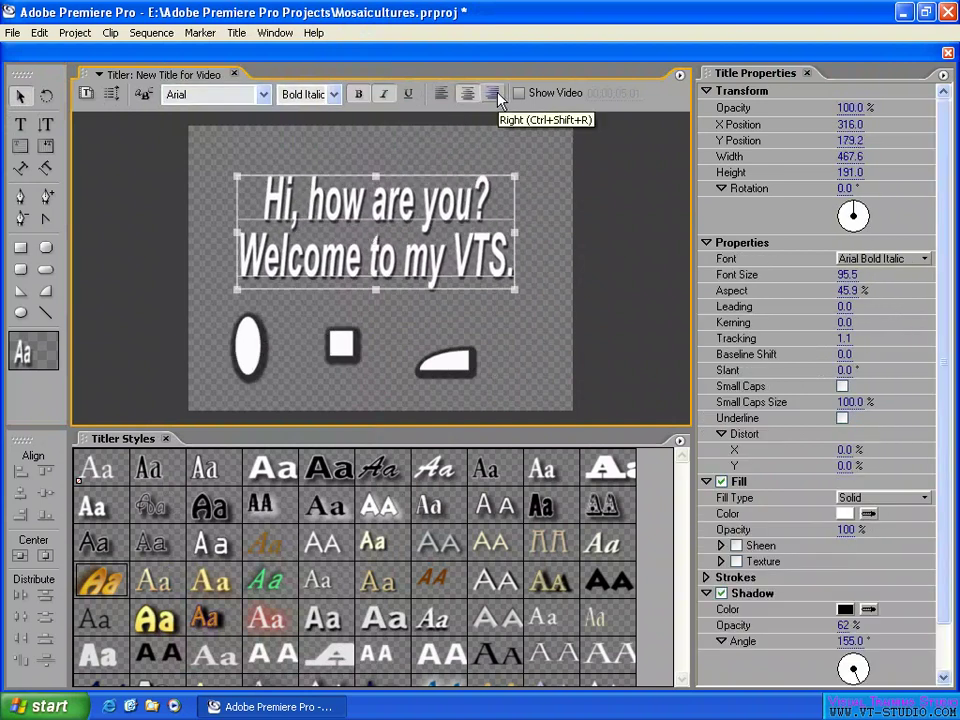
Make the title left-aligned and underlined, removing italic and bold for plain Arial Regular
left_click(495, 94)
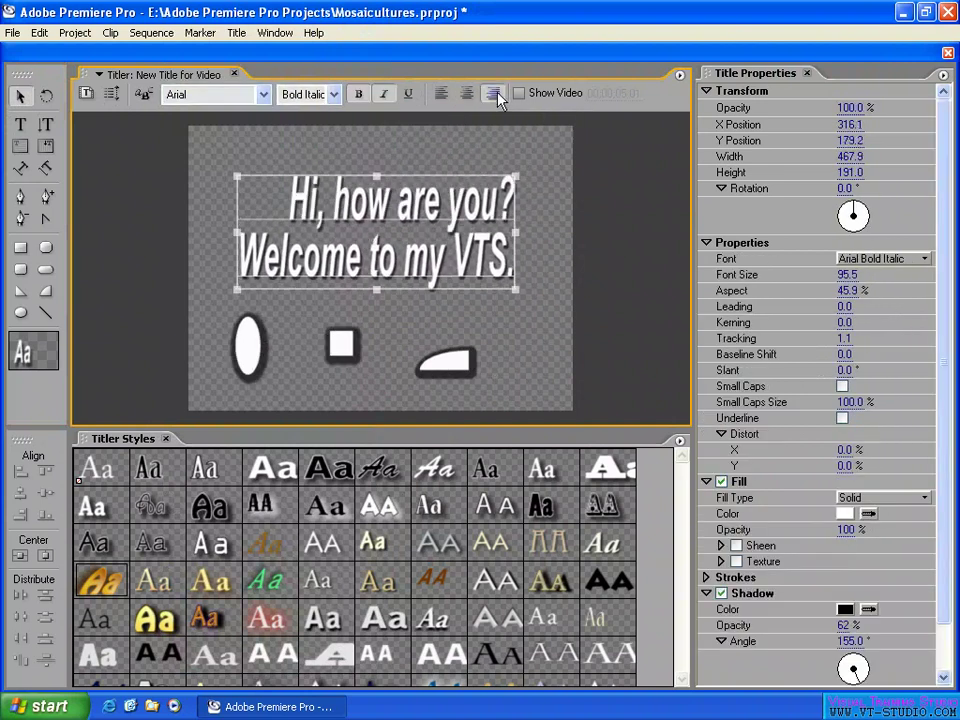
left_click(440, 94)
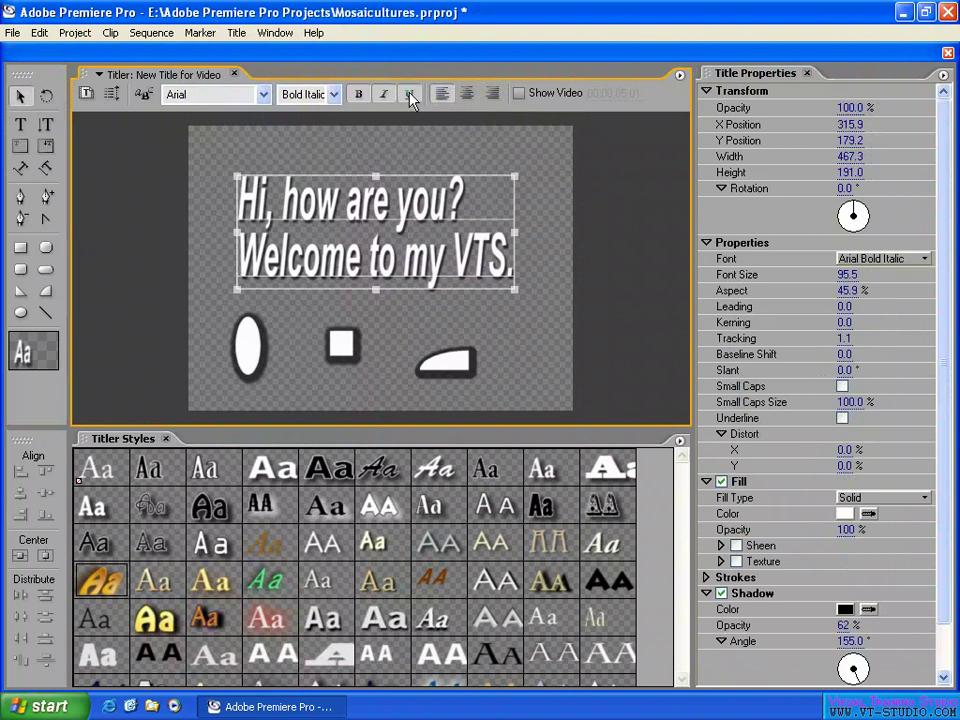
left_click(409, 94)
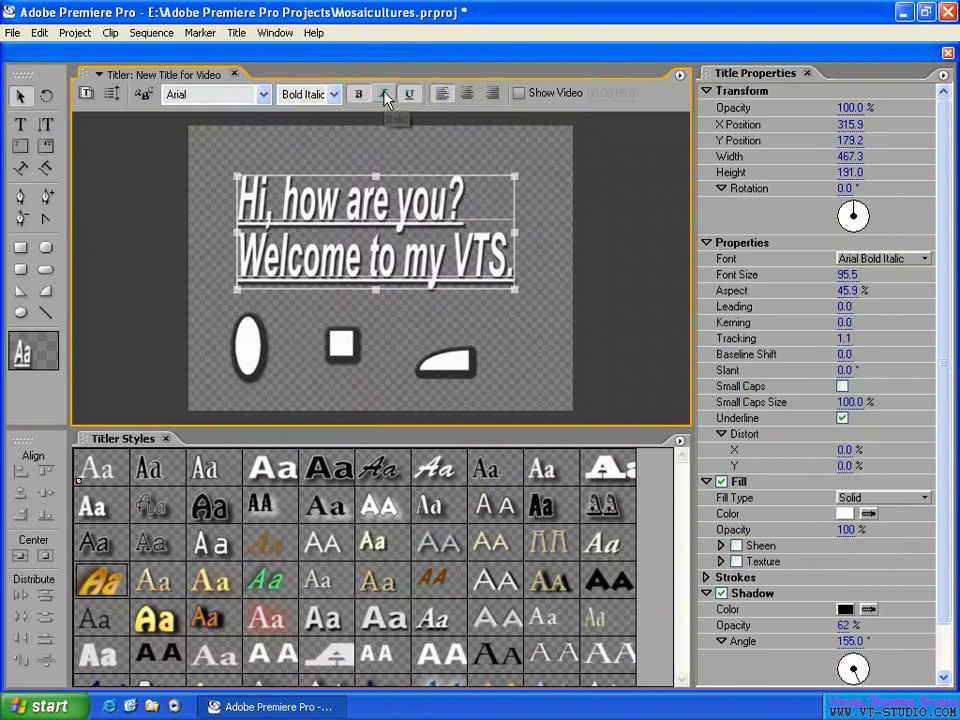
left_click(383, 94)
left_click(361, 101)
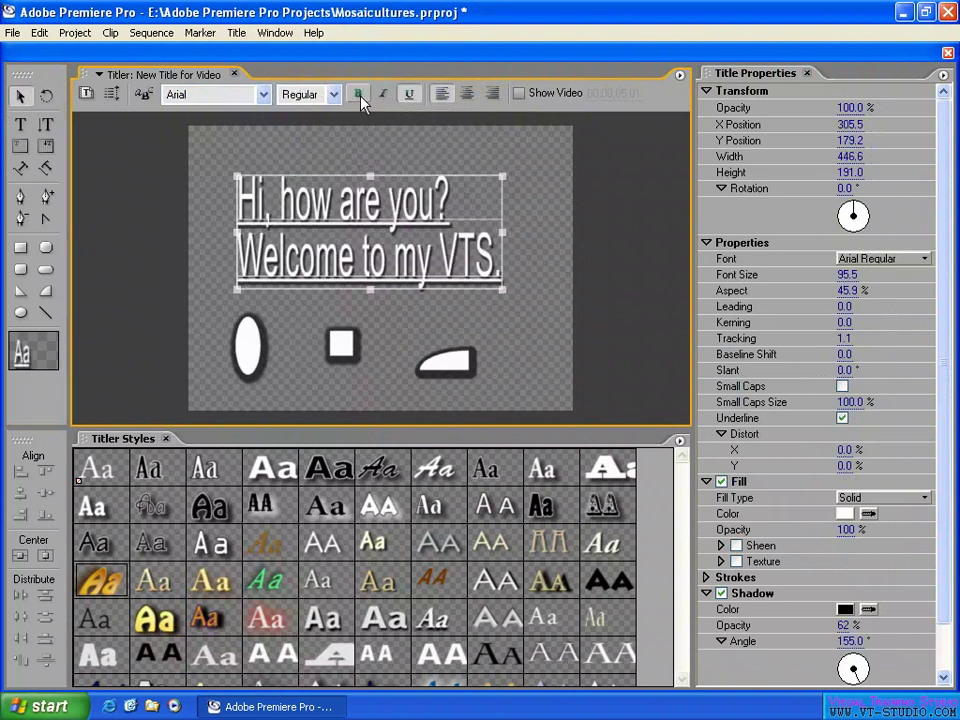
key("ctrl+z")
key("ctrl+z")
key("ctrl+shift+z")
key("ctrl+shift+z")
Try Franklin Gothic Medium Italic and Georgia Bold on the title in the Font Browser
left_click(145, 96)
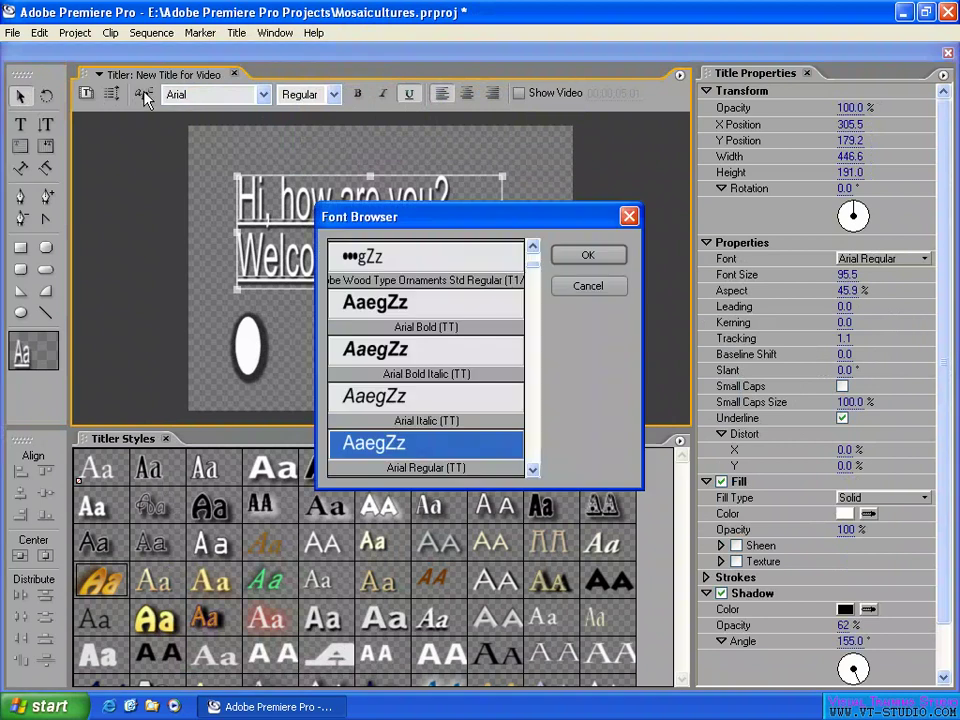
left_click_drag(533, 221, 724, 130)
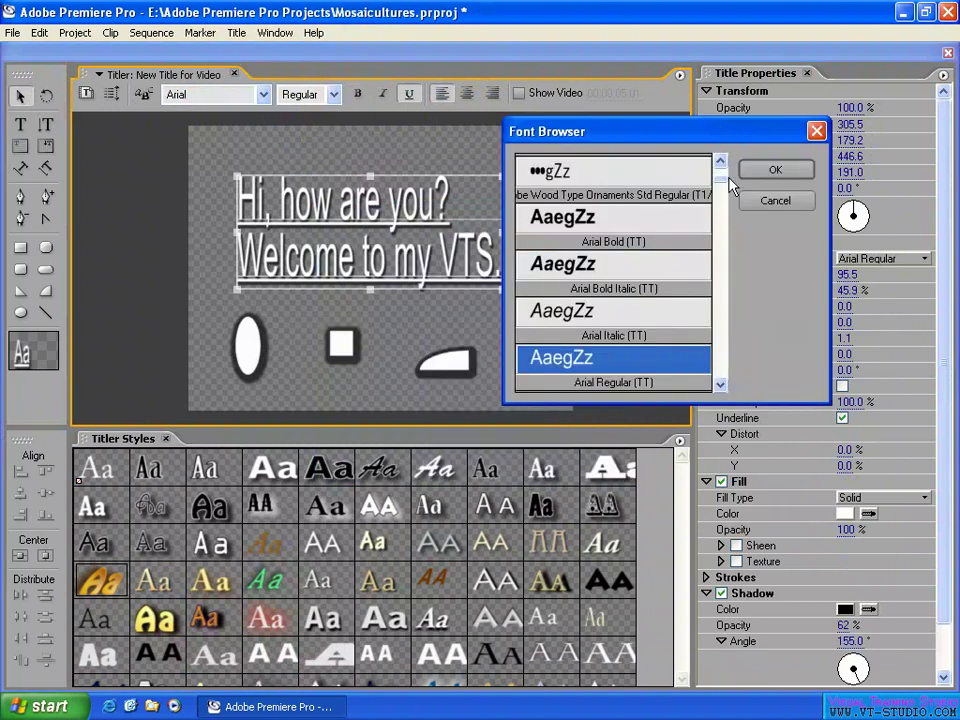
scroll(729, 205, "down", 5)
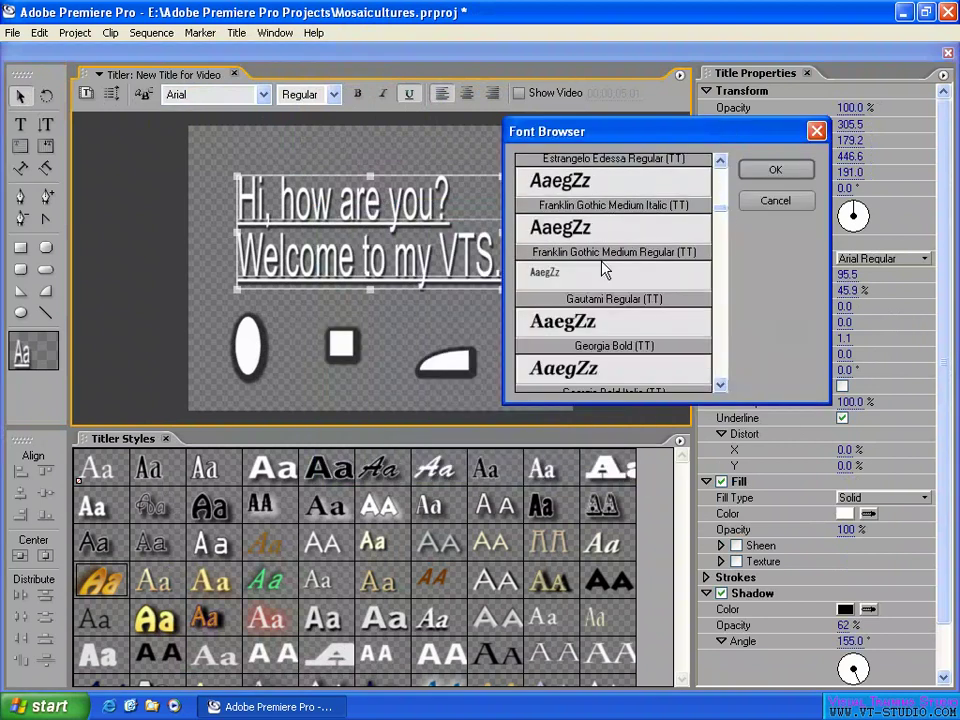
left_click(555, 183)
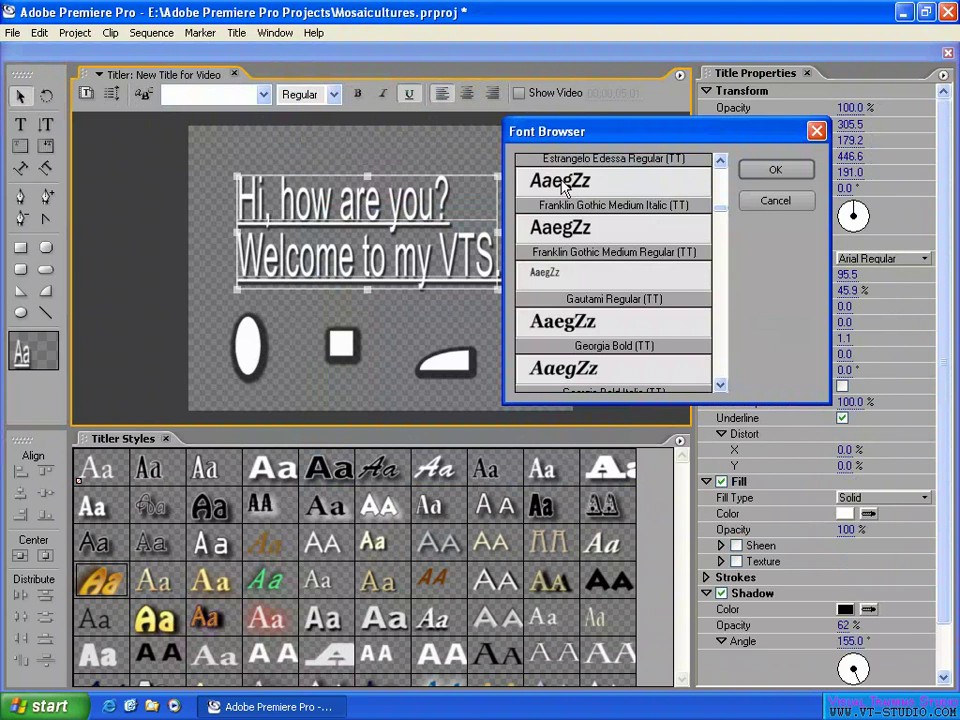
left_click(566, 323)
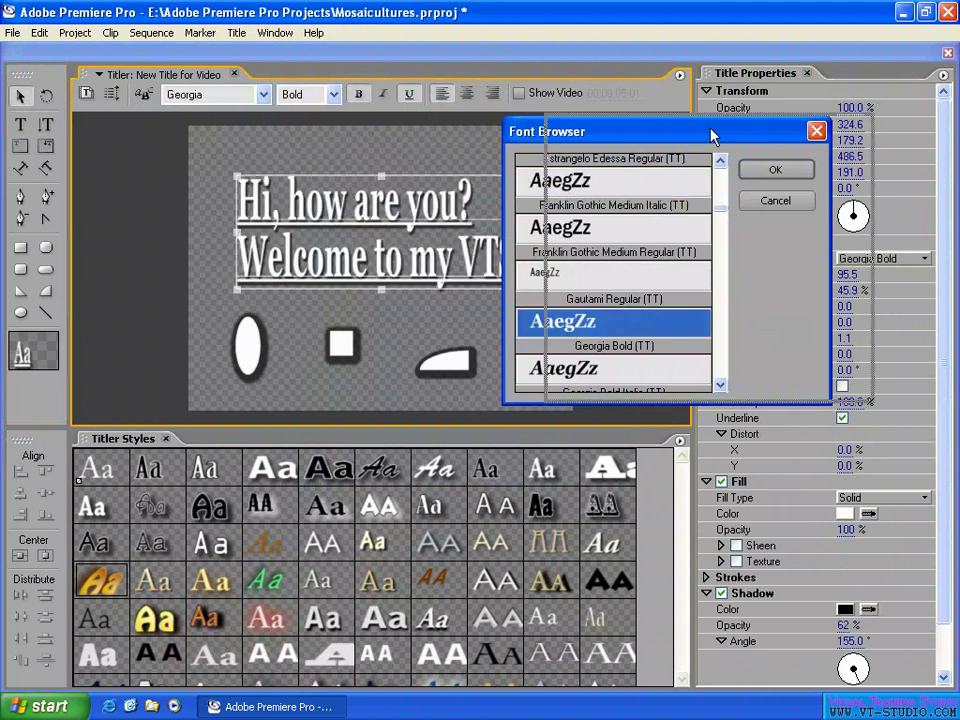
Try OCR A Std Medium, then apply Hobo Std Medium to the title
left_click_drag(683, 135, 731, 131)
left_click_drag(720, 399, 726, 612)
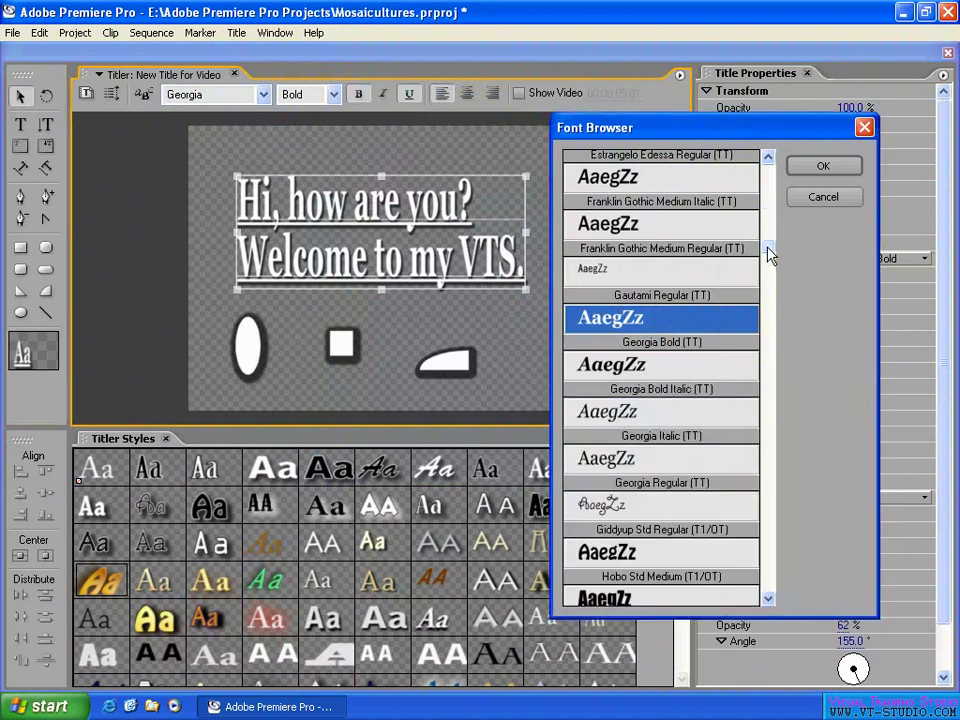
scroll(767, 260, "down", 10)
scroll(770, 300, "down", 12)
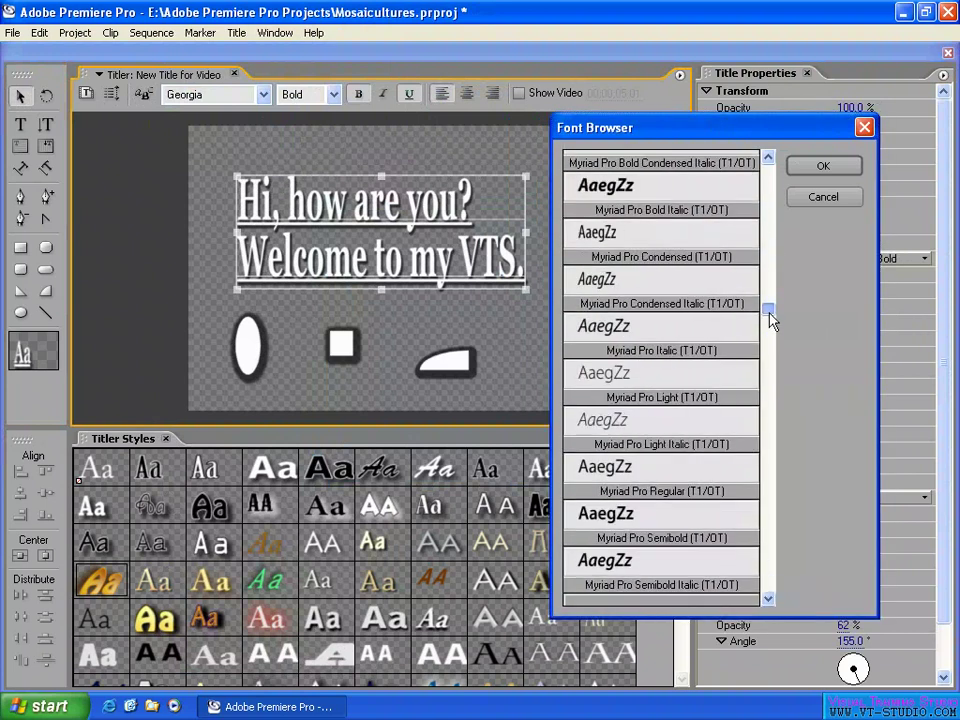
scroll(771, 340, "down", 2)
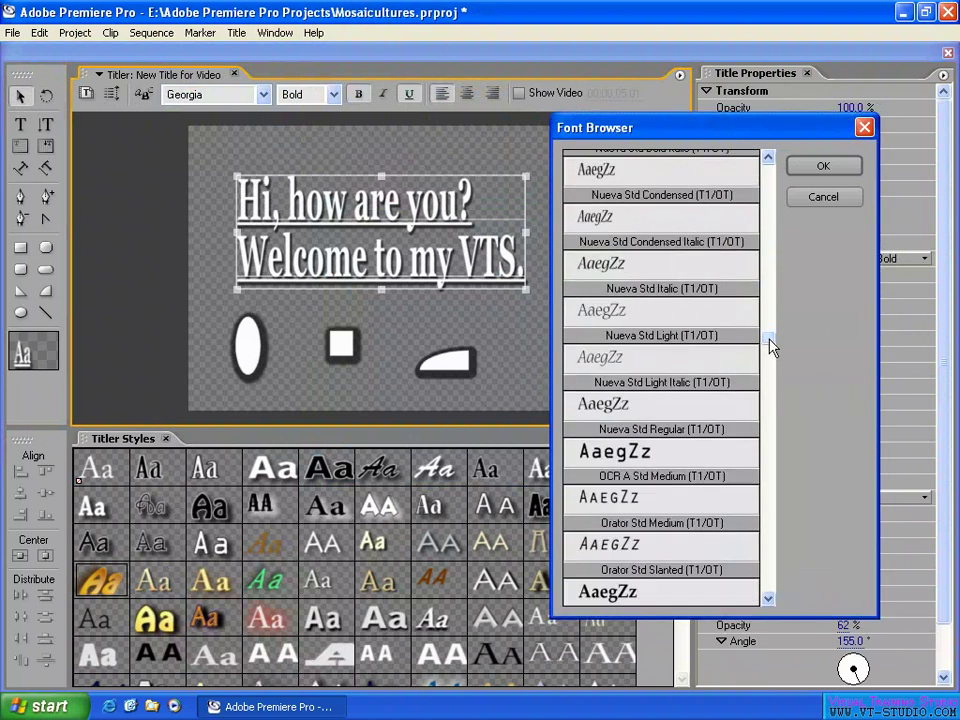
left_click(615, 452)
left_click_drag(778, 342, 772, 266)
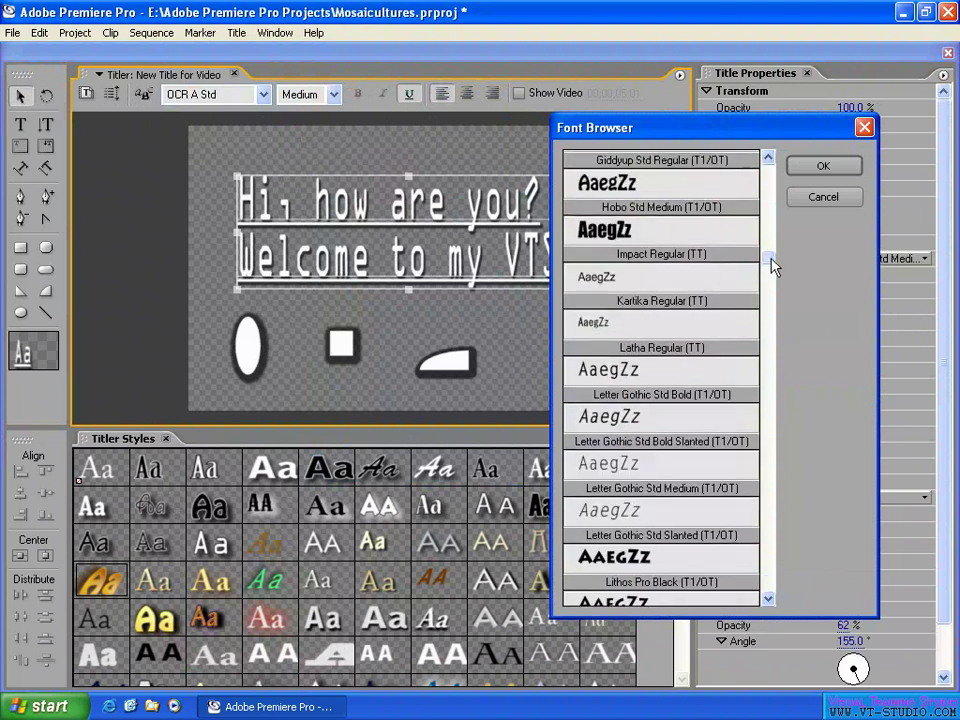
left_click(612, 186)
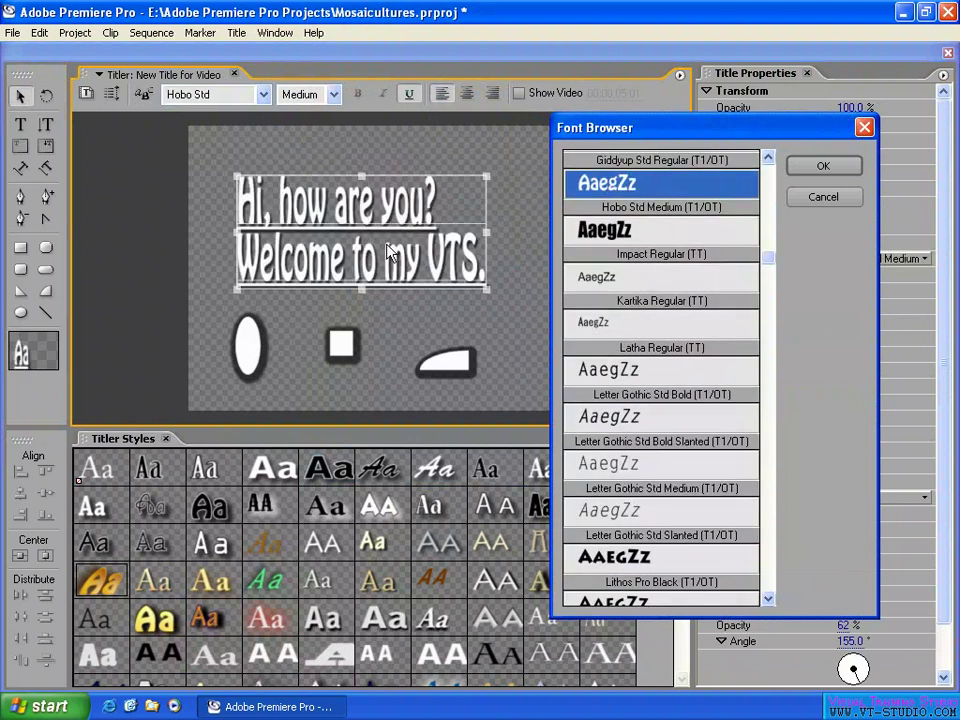
left_click(824, 167)
Nudge the two-line Hobo Std title slightly lower on the frame
left_click_drag(391, 215, 399, 197)
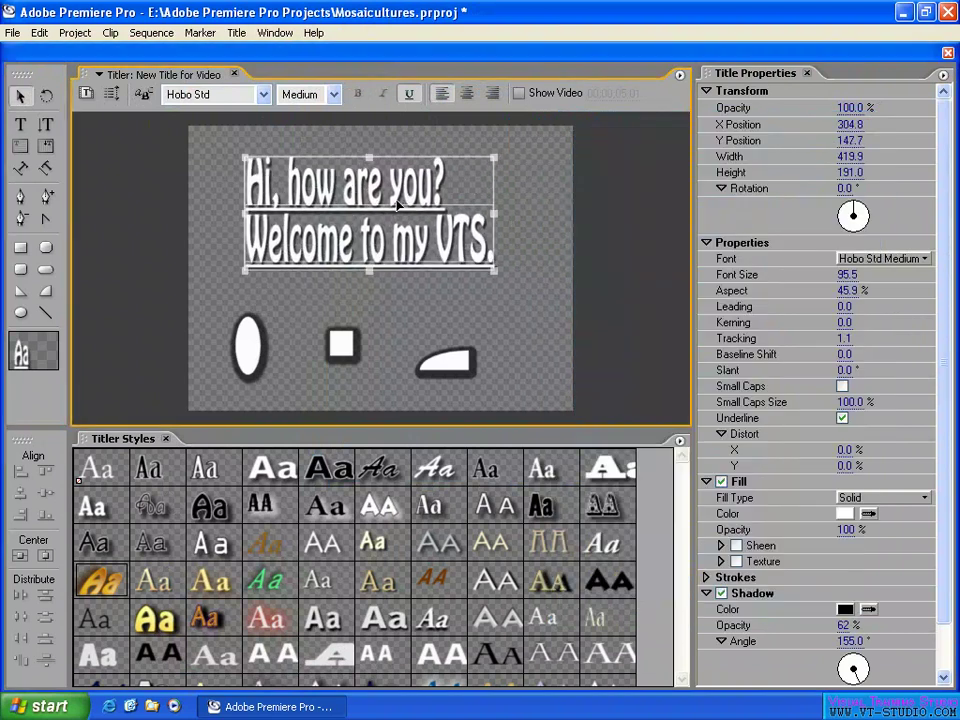
left_click(528, 216)
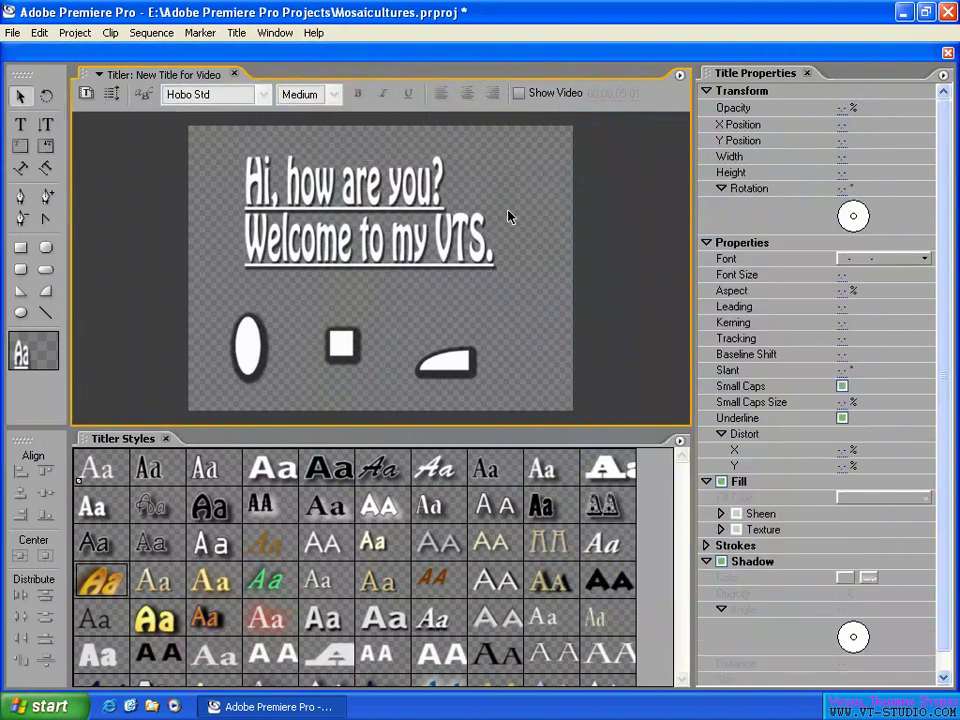
left_click(488, 220)
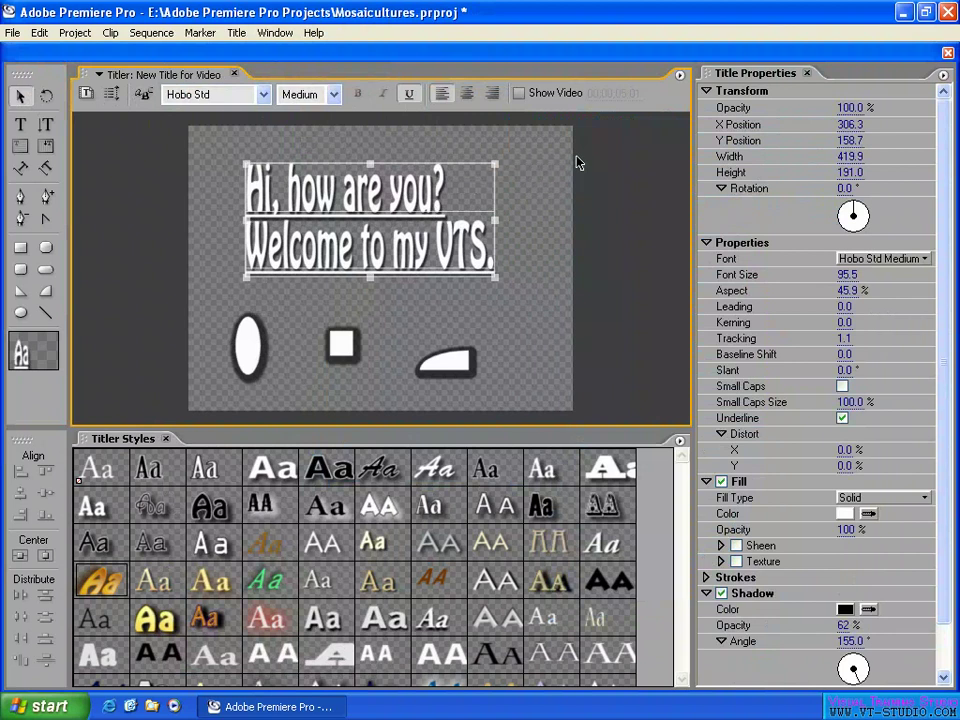
left_click(546, 189)
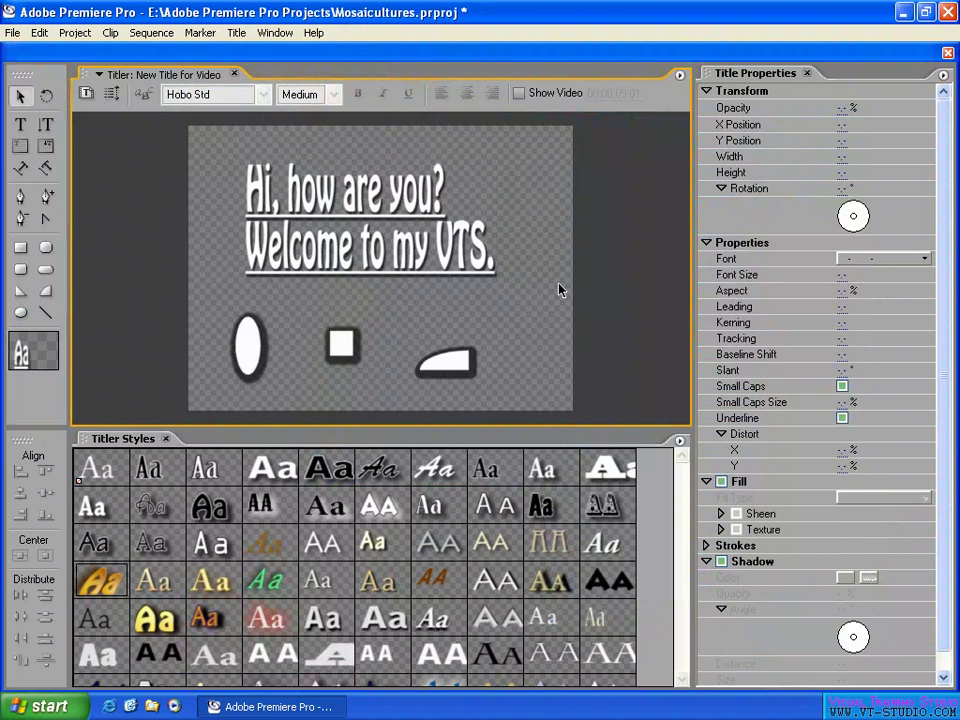
Reselect the title and bring up the Title Properties panel menu for strokes
left_click(943, 76)
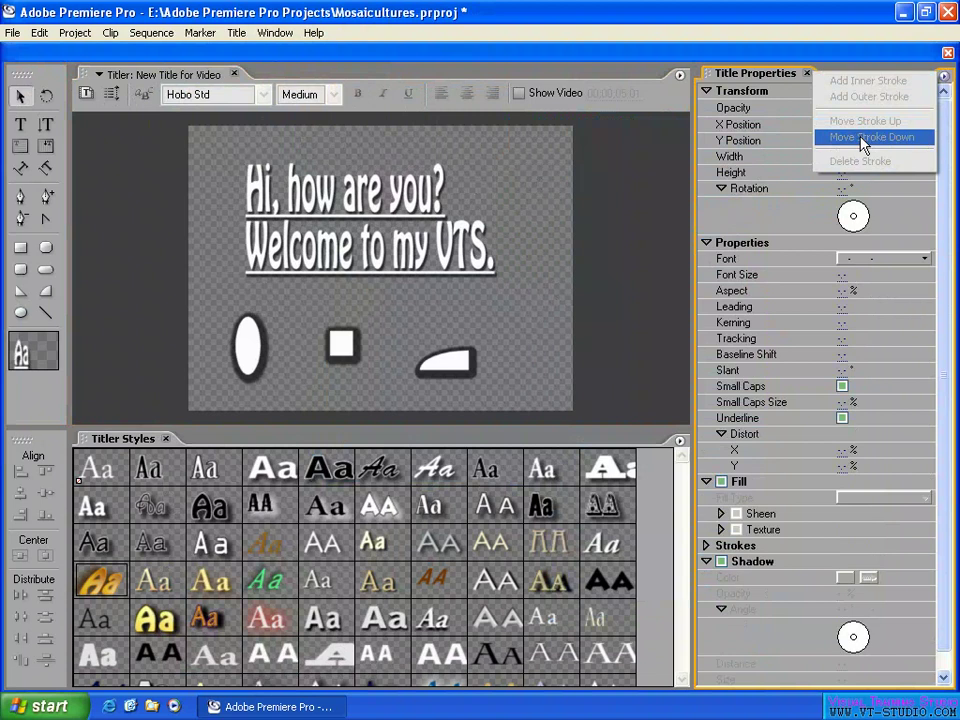
left_click(755, 100)
left_click(340, 190)
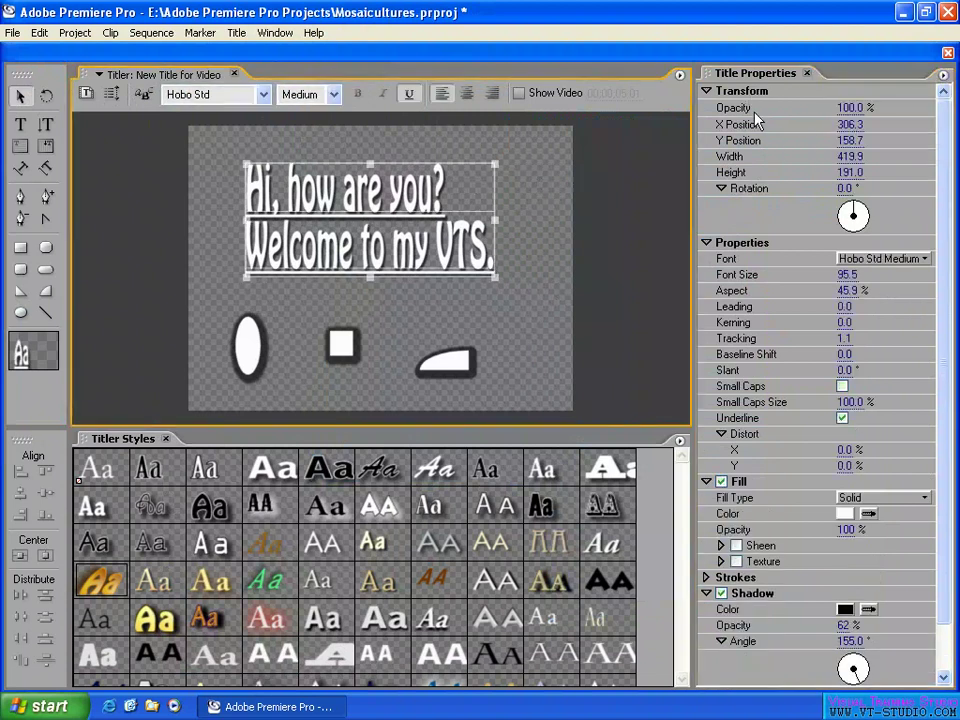
left_click(942, 77)
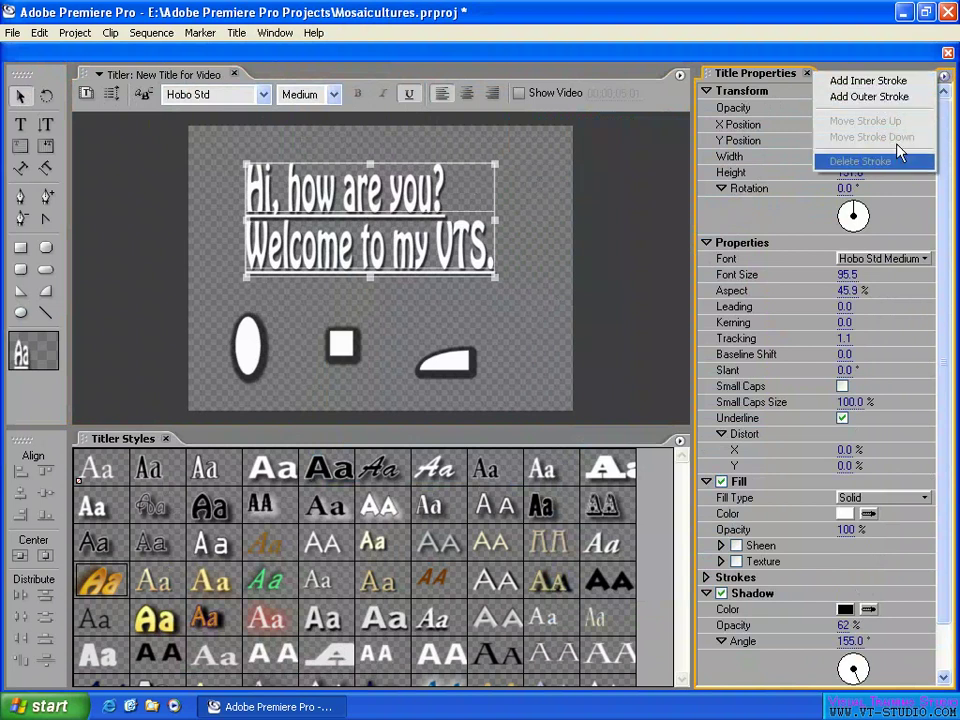
Add one enabled inner stroke to the title text under Strokes
left_click(706, 578)
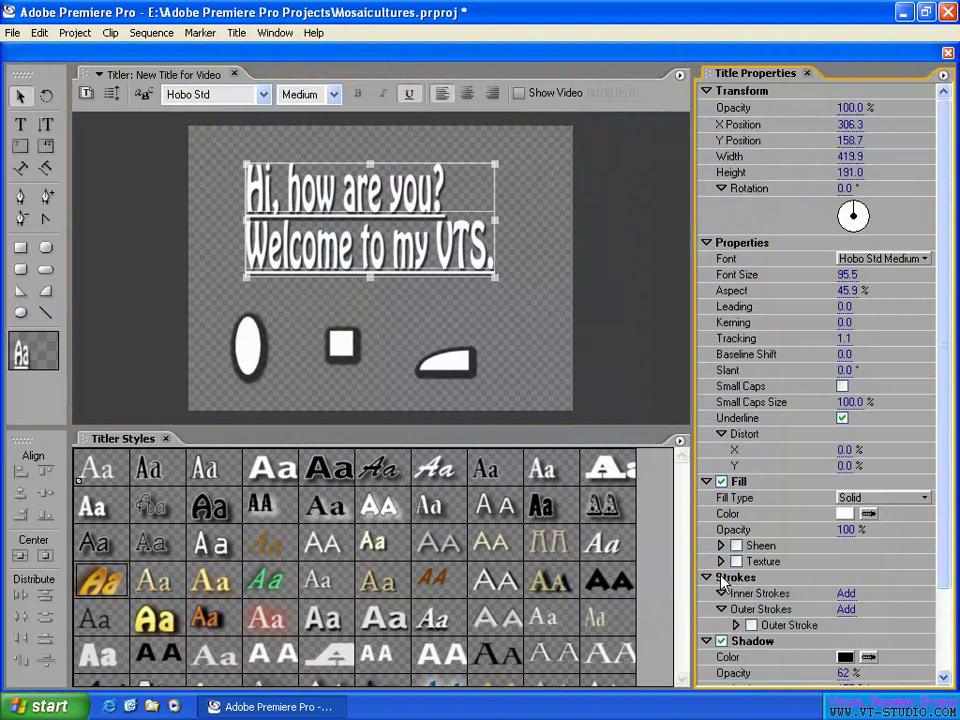
scroll(938, 507, "down", 3)
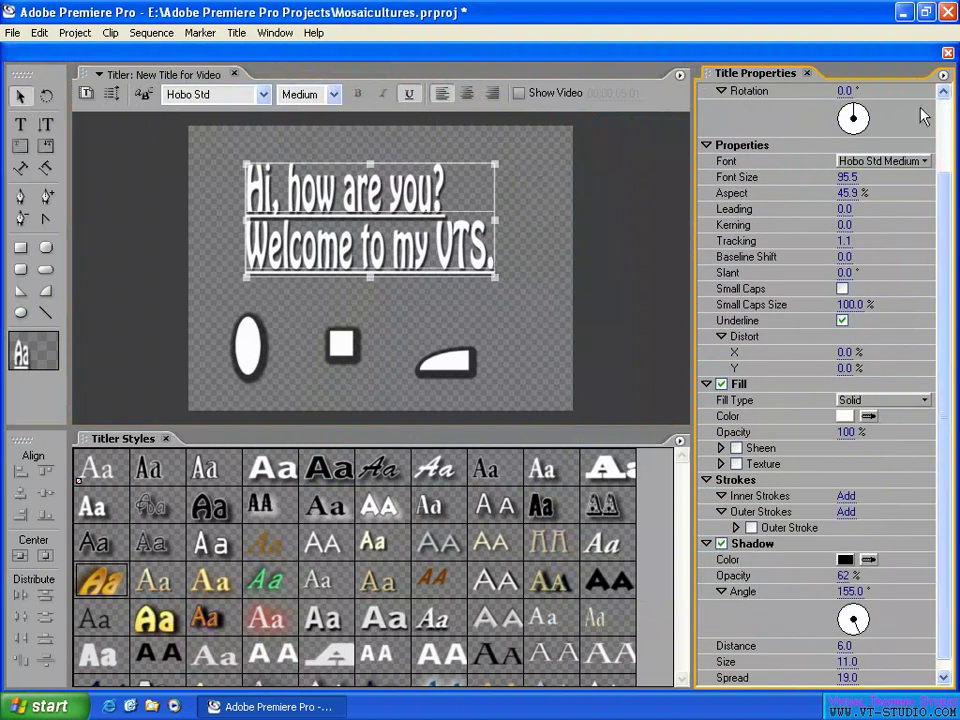
left_click(942, 77)
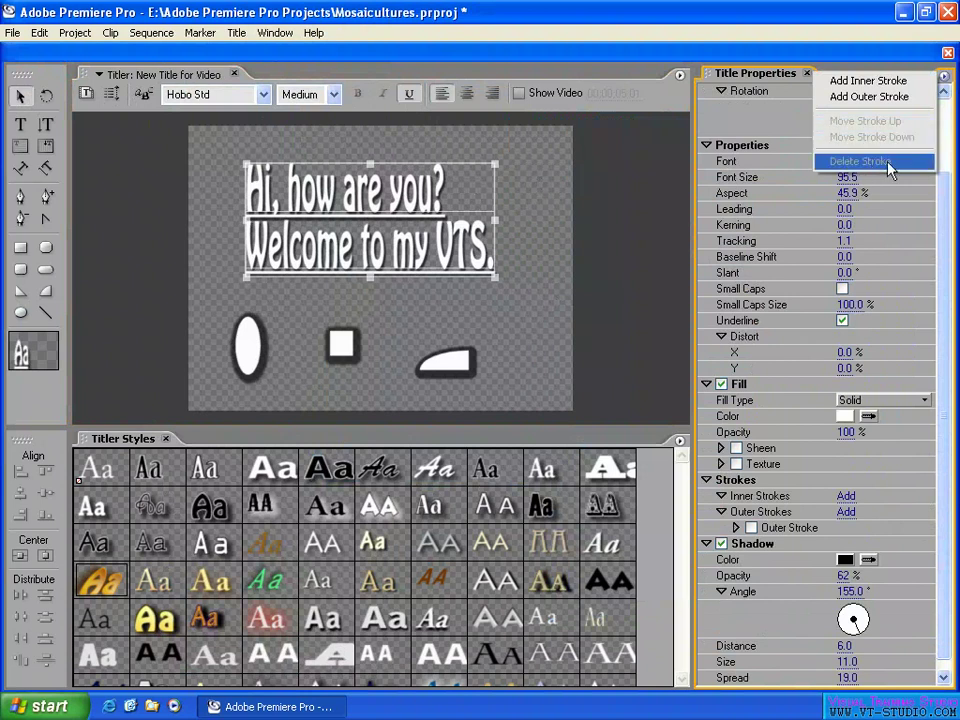
left_click(940, 356)
scroll(944, 385, "down", 1)
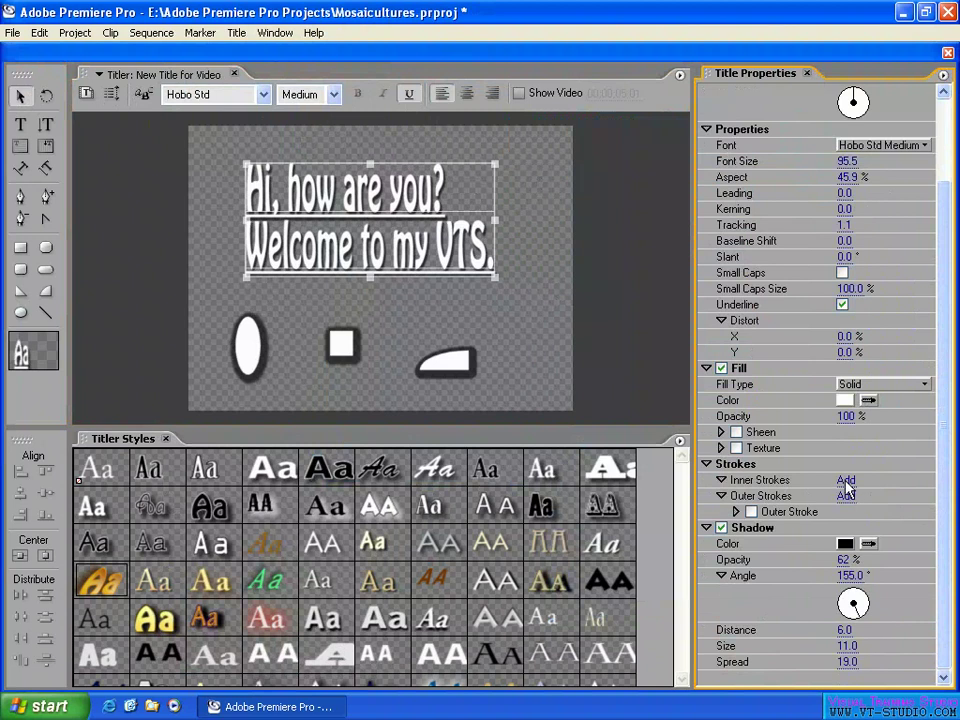
left_click(846, 483)
left_click(737, 496)
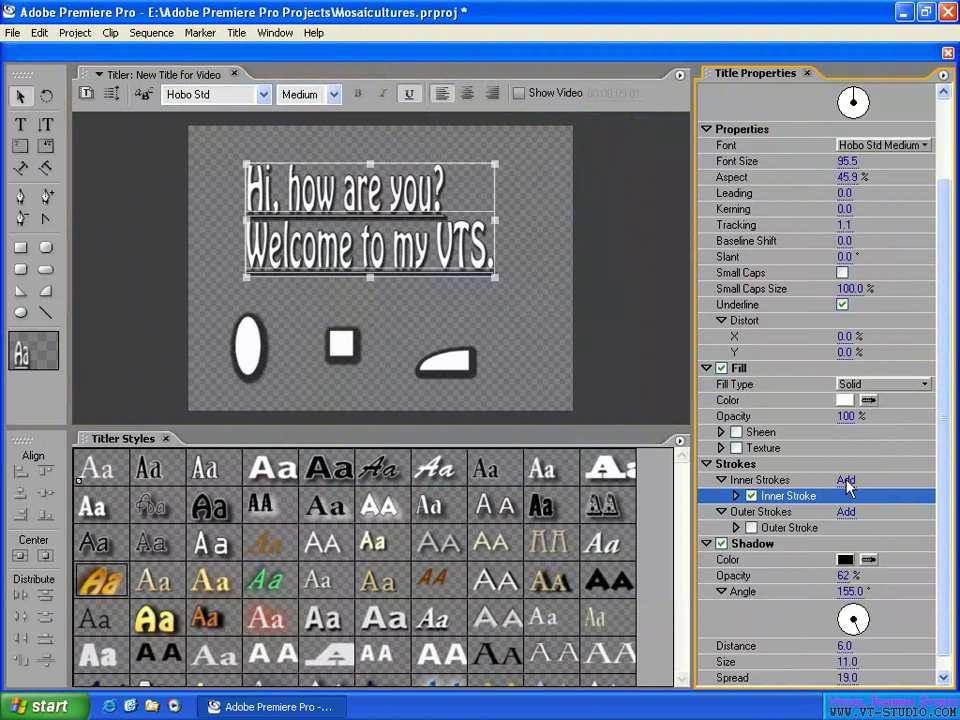
Add a second and a third inner stroke, collapsing each, and select the third
left_click(846, 483)
left_click(737, 512)
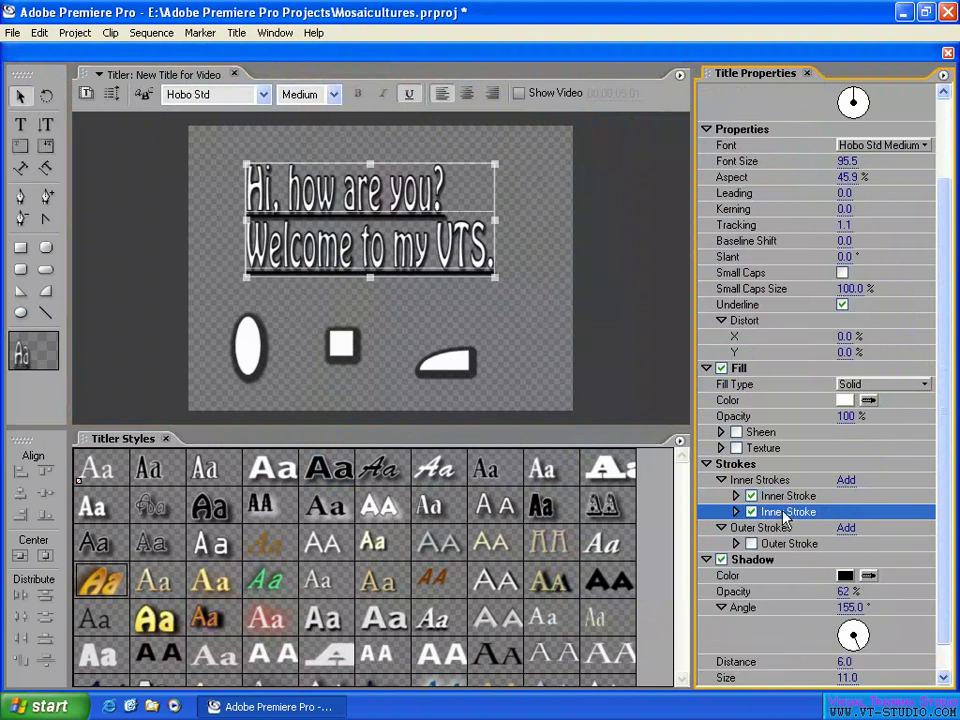
left_click(848, 481)
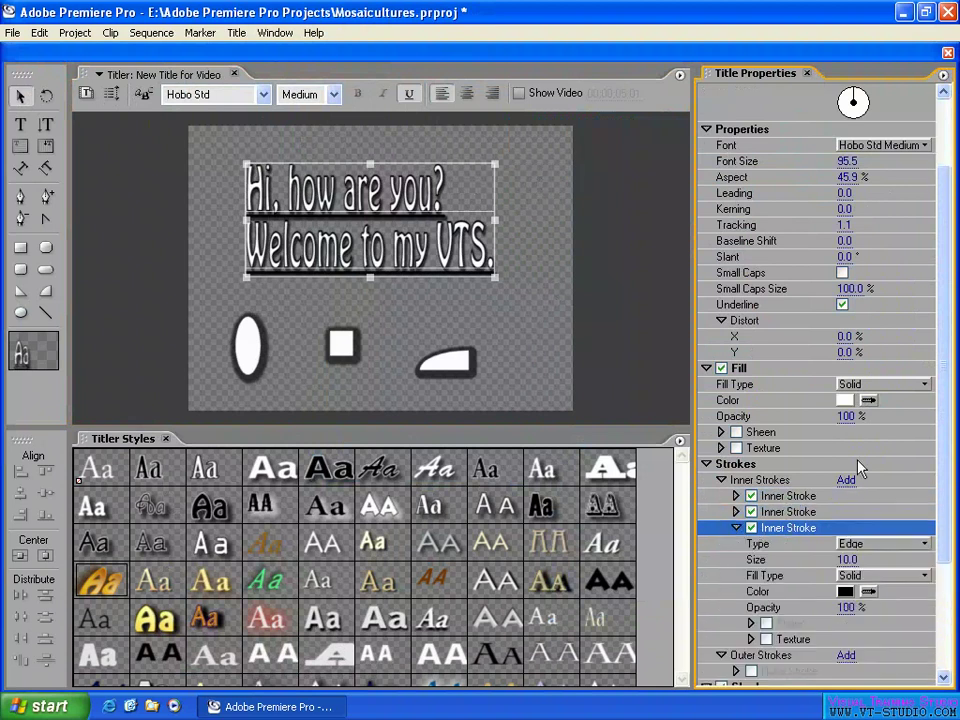
left_click(737, 528)
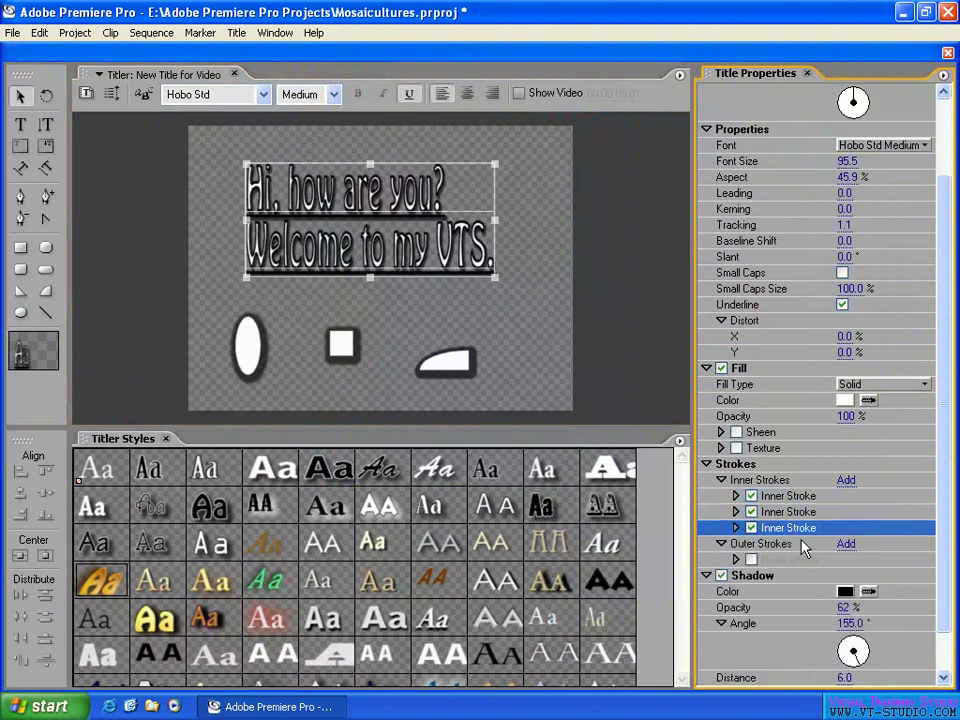
left_click_drag(778, 497, 788, 527)
left_click(943, 76)
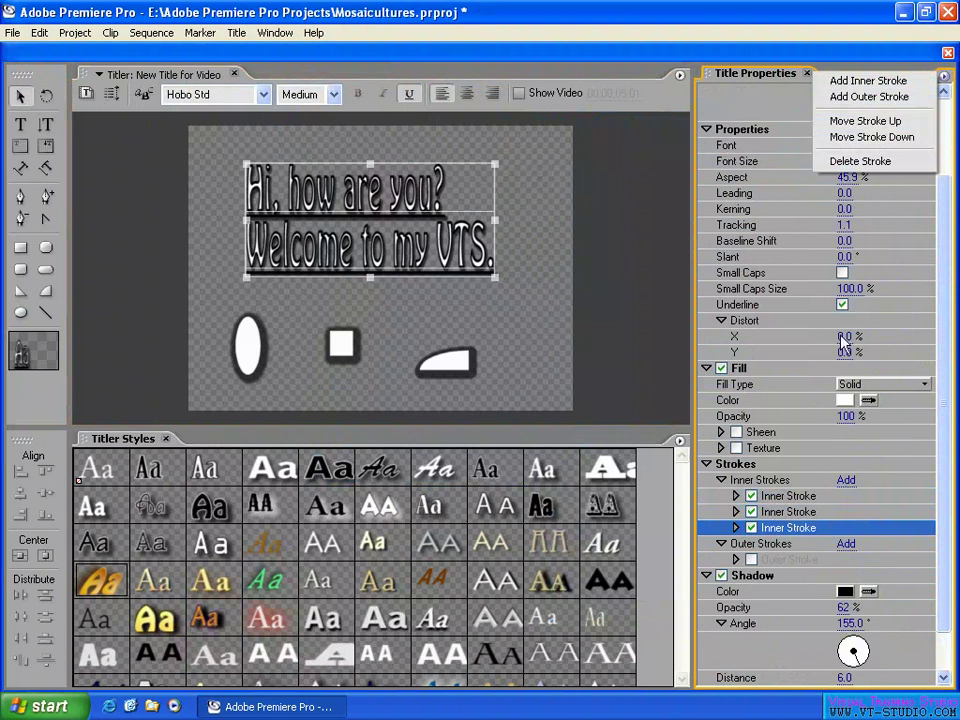
Move the third inner stroke up one place and add a black Edge outer stroke, size 10
left_click(874, 122)
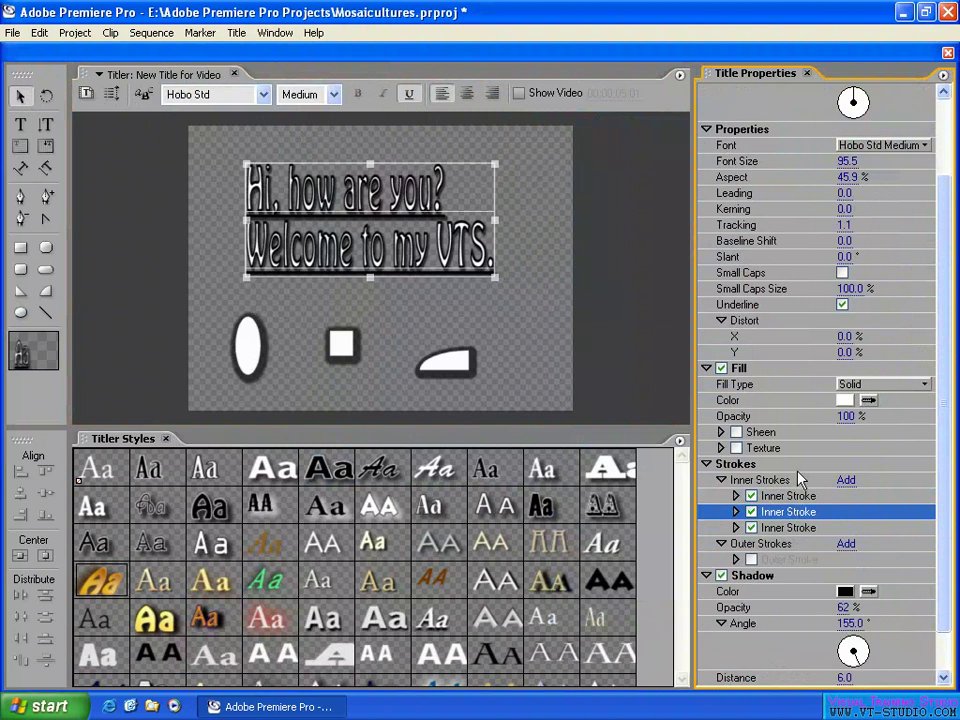
left_click(846, 544)
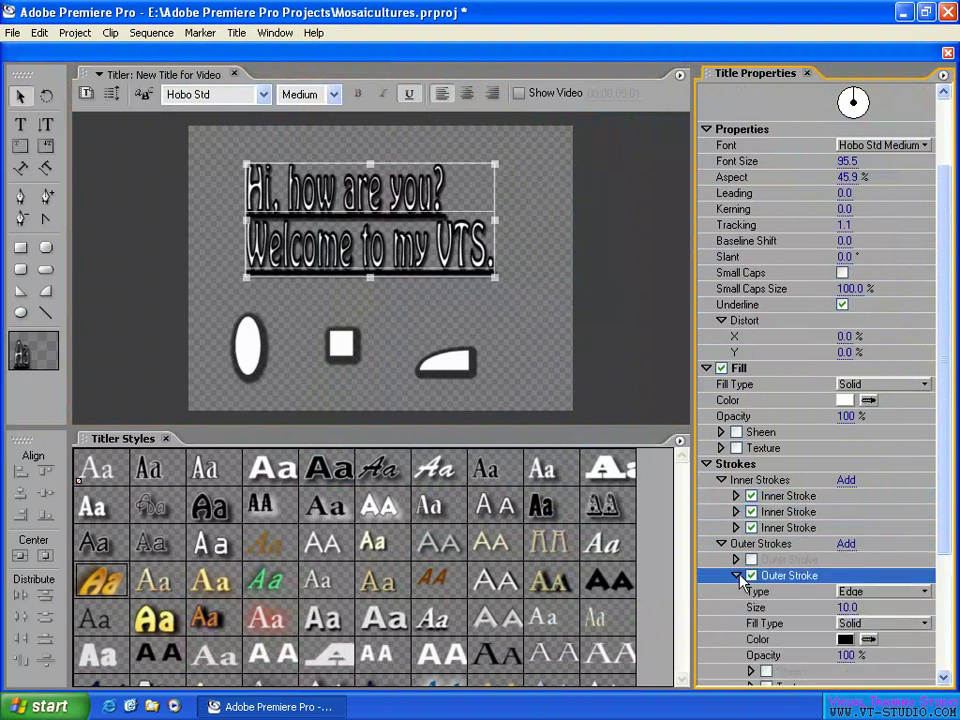
left_click(736, 575)
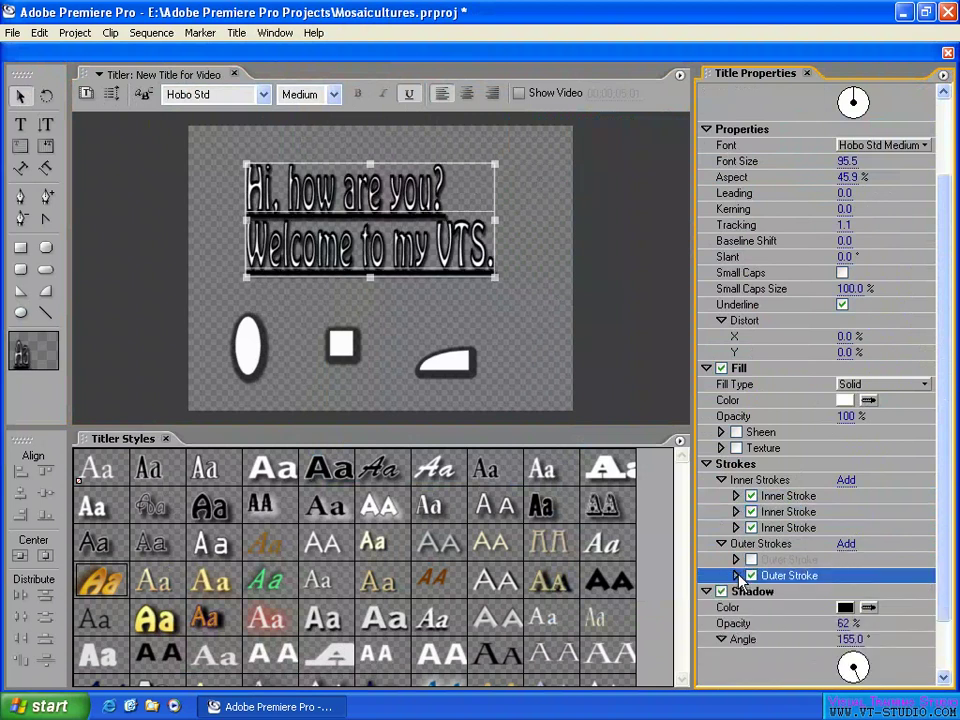
left_click(943, 76)
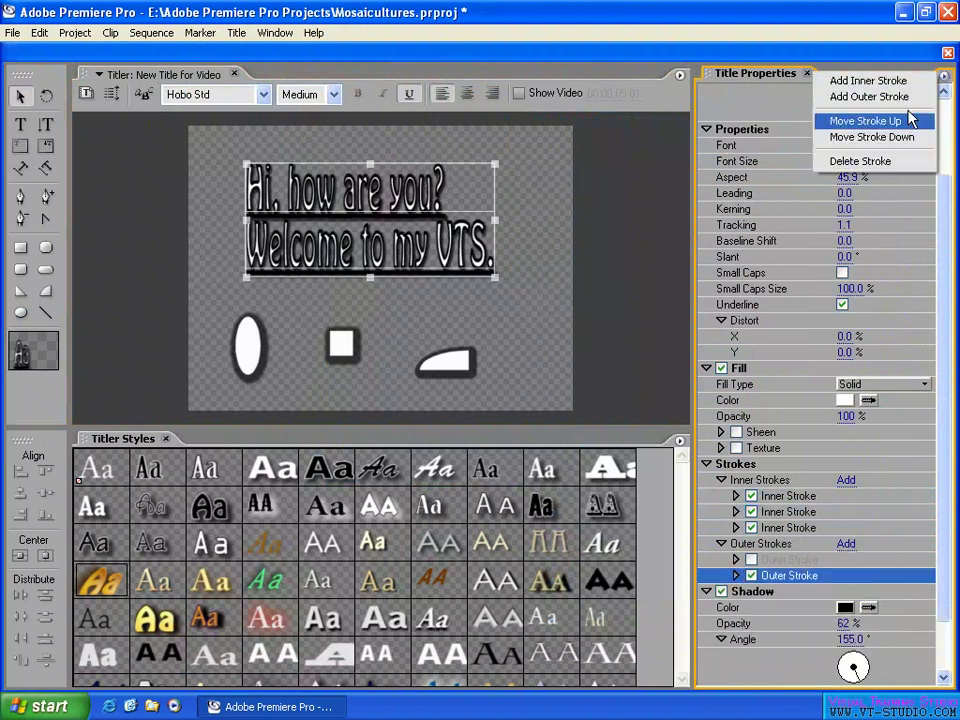
Delete the outer stroke and one inner stroke, leaving two inner strokes on the title
left_click(863, 162)
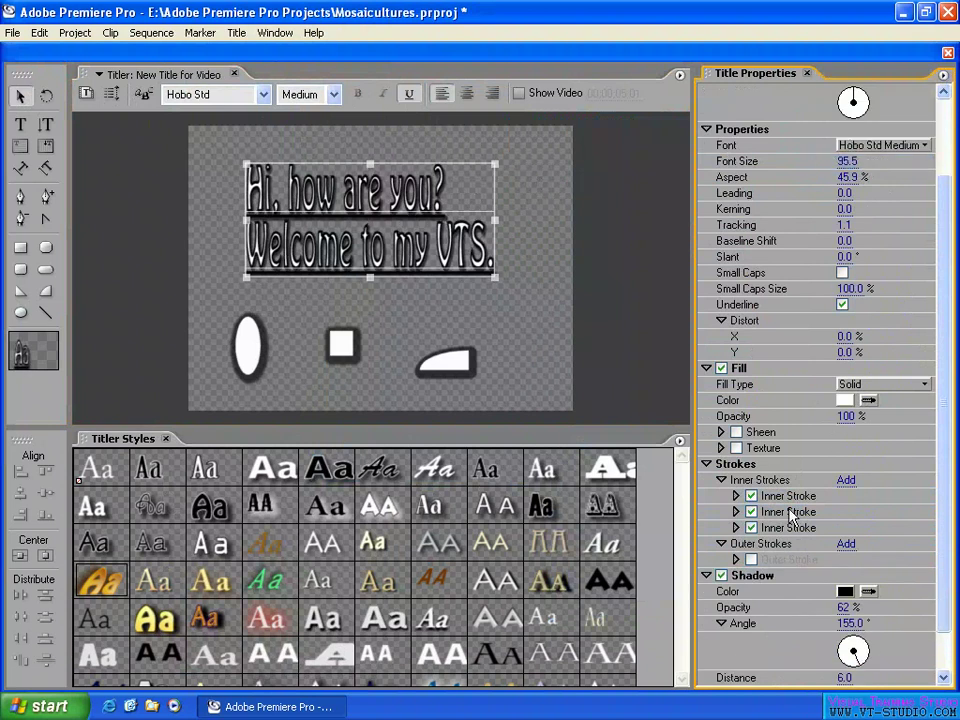
left_click(943, 76)
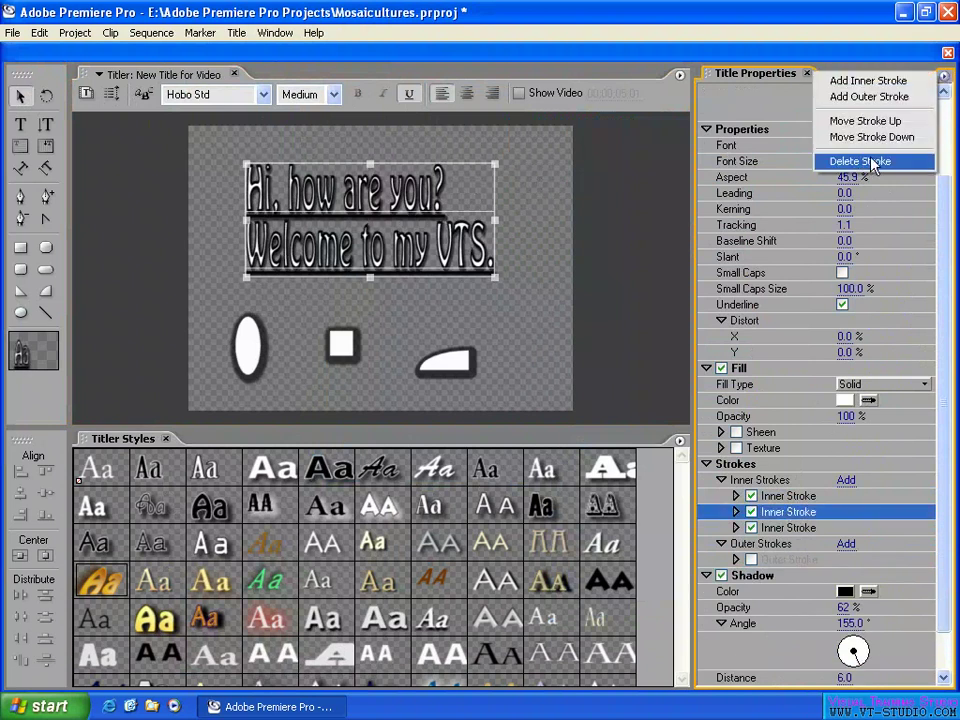
left_click(863, 162)
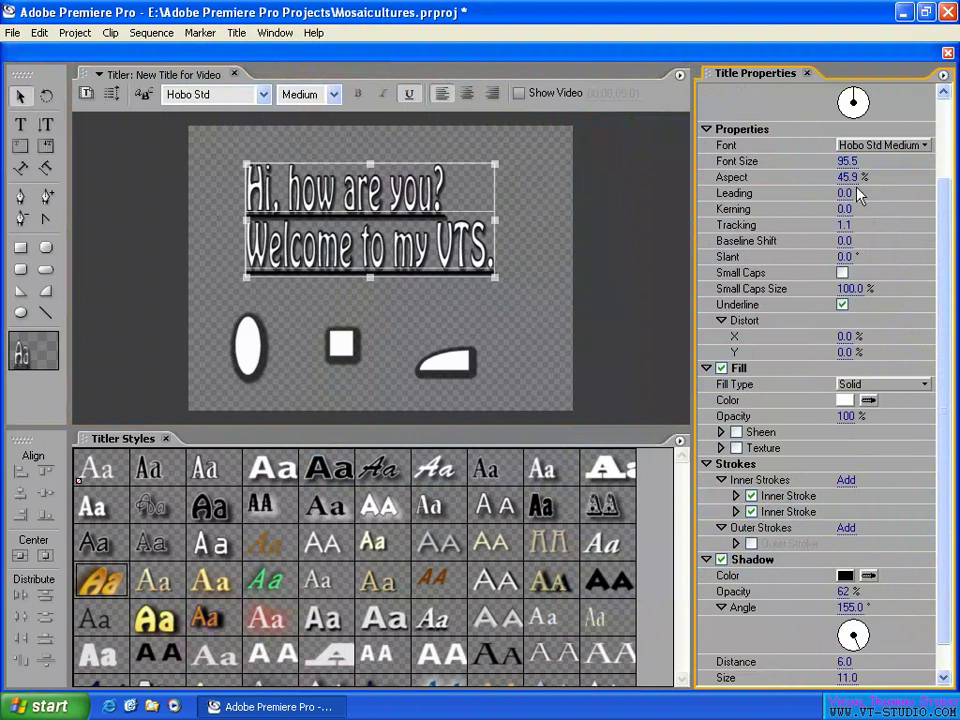
left_click(943, 76)
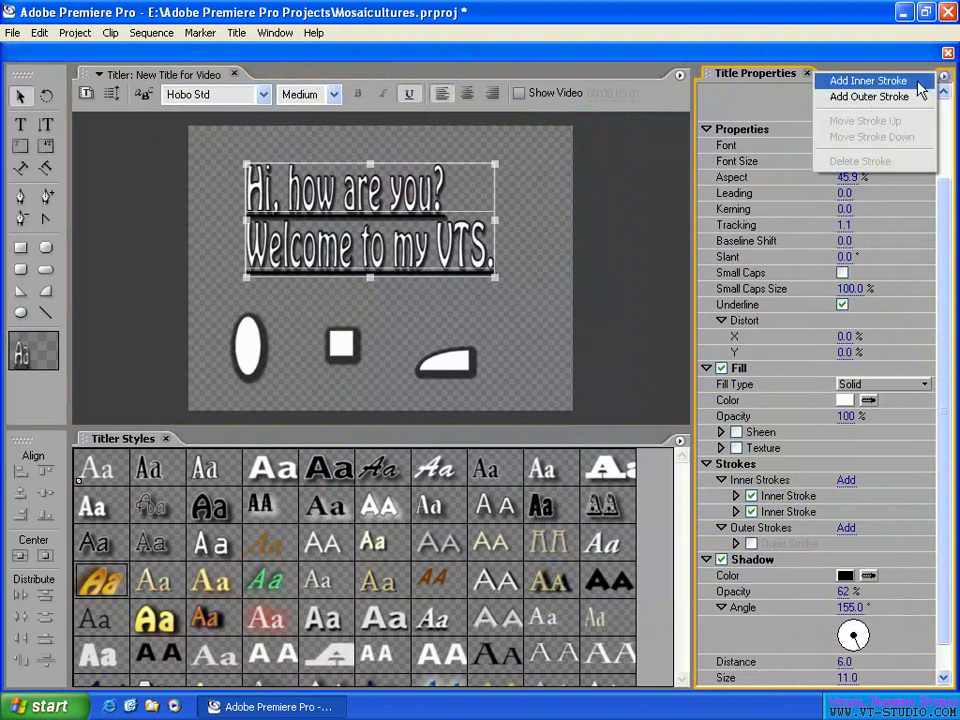
left_click(554, 298)
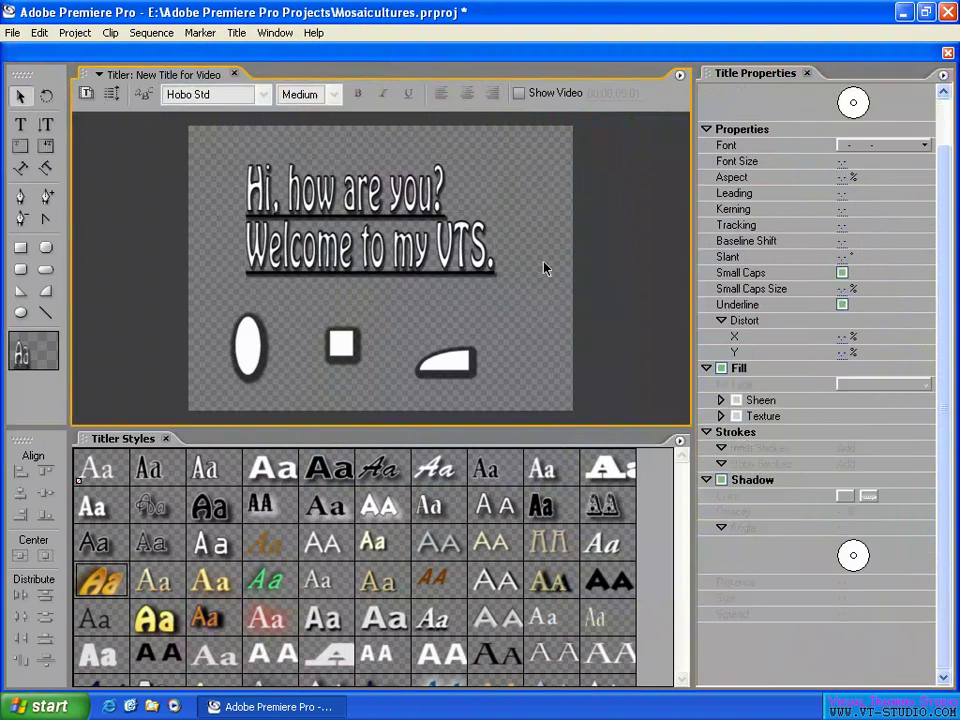